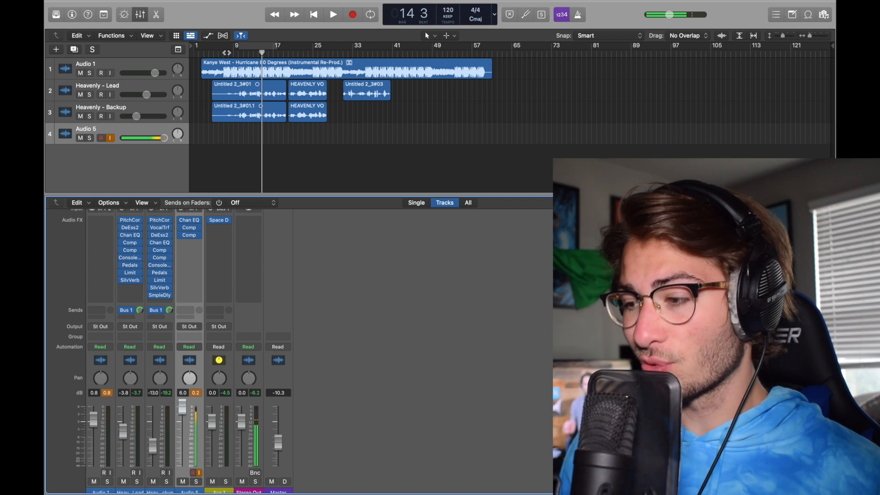
Delete all vocal regions on the Heavenly - Lead and Heavenly - Backup tracks and hide the mixer
left_click_drag(396, 136, 230, 94)
key("Delete")
key("x")
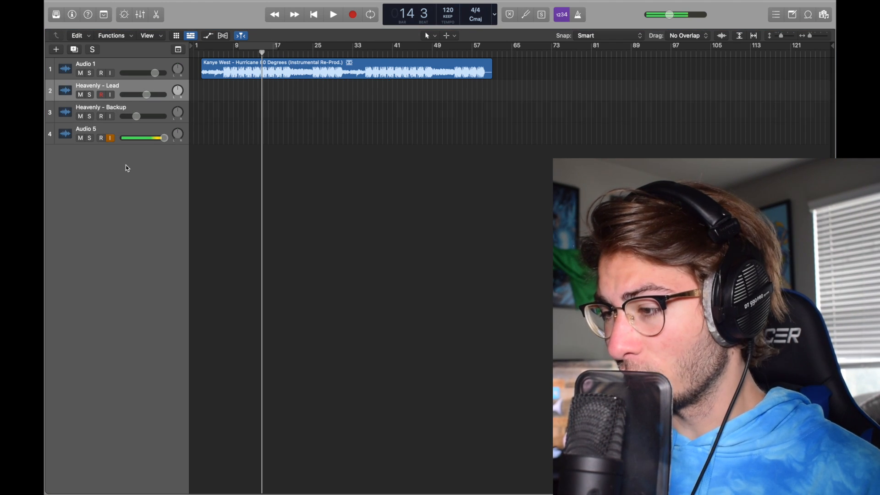
left_click(120, 111)
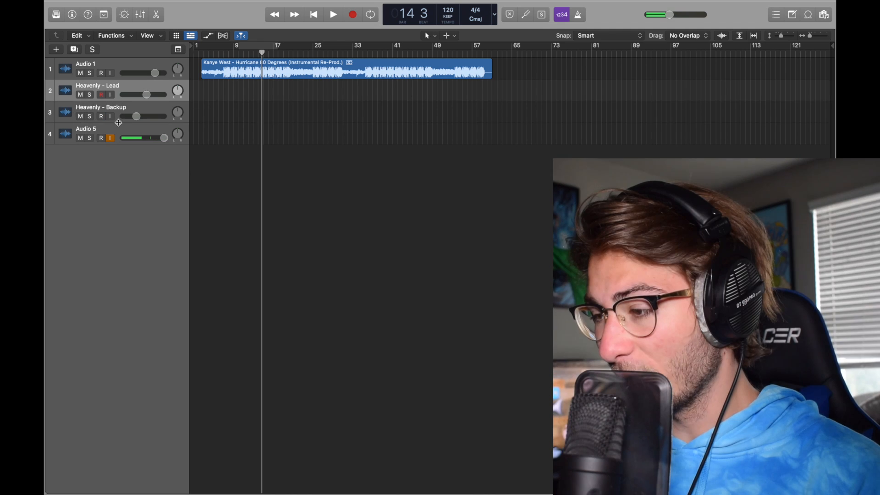
left_click(238, 84)
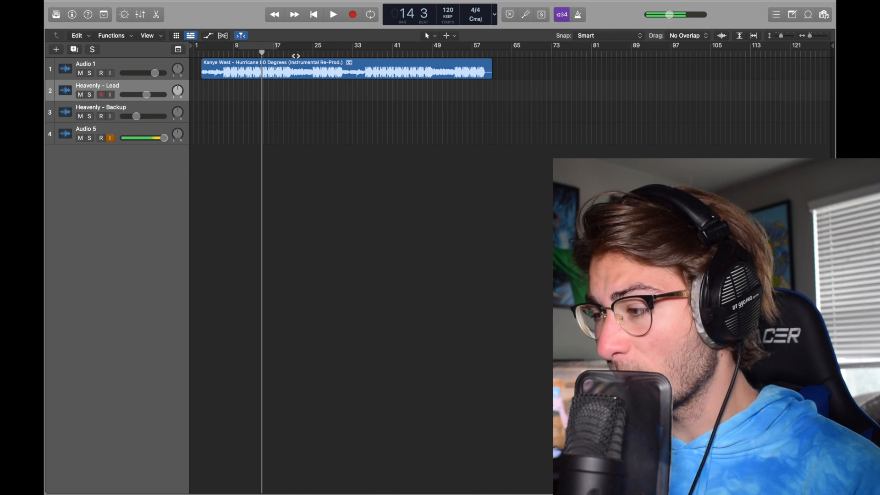
left_click(341, 72)
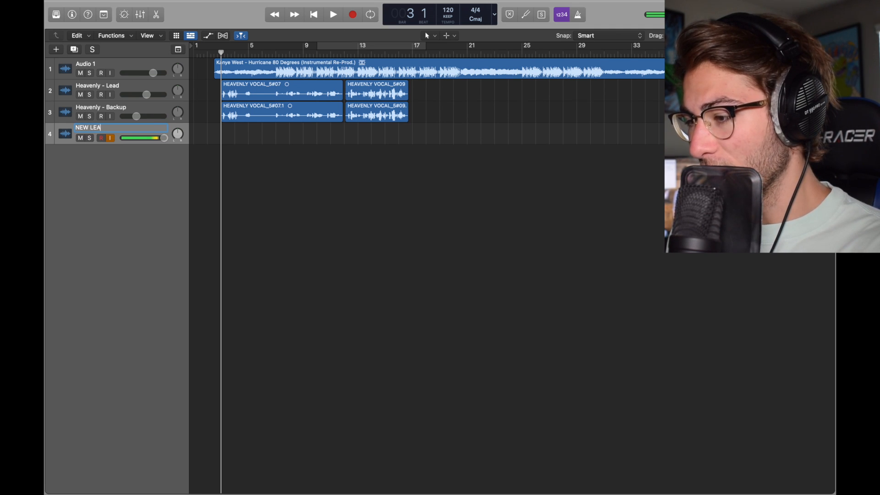
Show the mixer and move the Heavenly - Lead track below Heavenly - Backup, directly above NEW LEAD
left_click(140, 14)
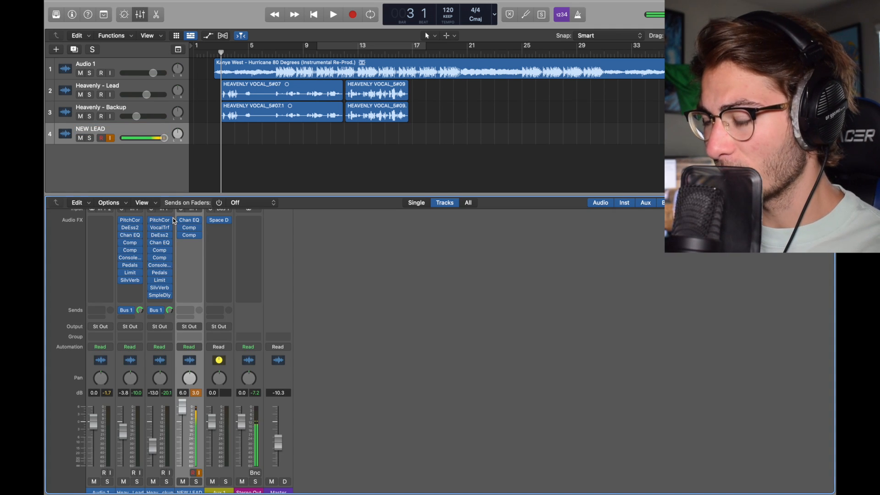
left_click_drag(147, 86, 143, 115)
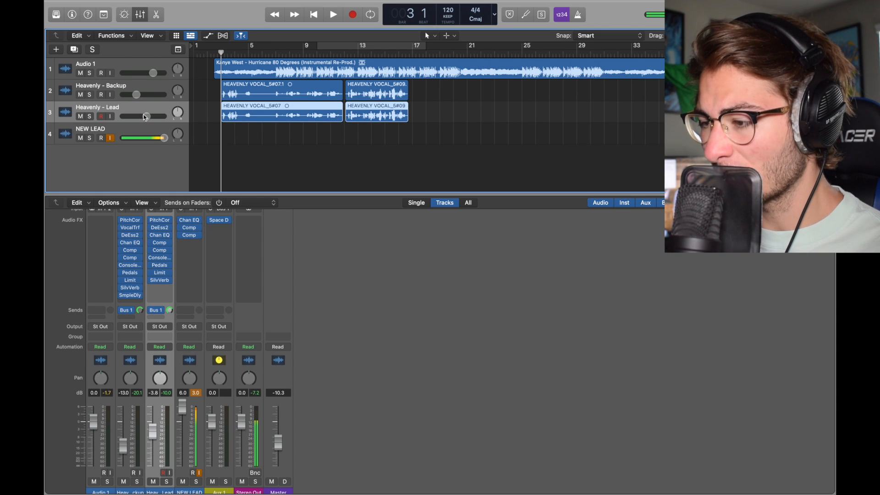
Remove both Compressors and the Channel EQ from the NEW LEAD channel so its effect slots are empty
left_click(199, 235)
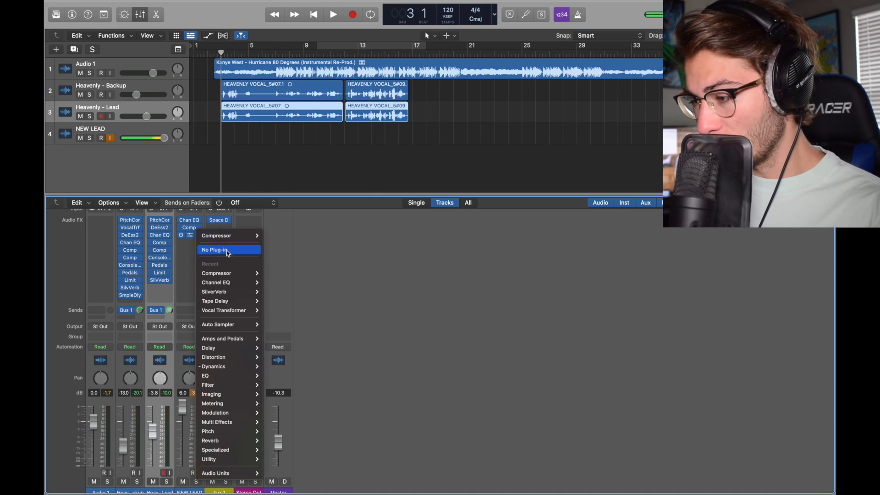
left_click(226, 251)
left_click(196, 236)
left_click(216, 239)
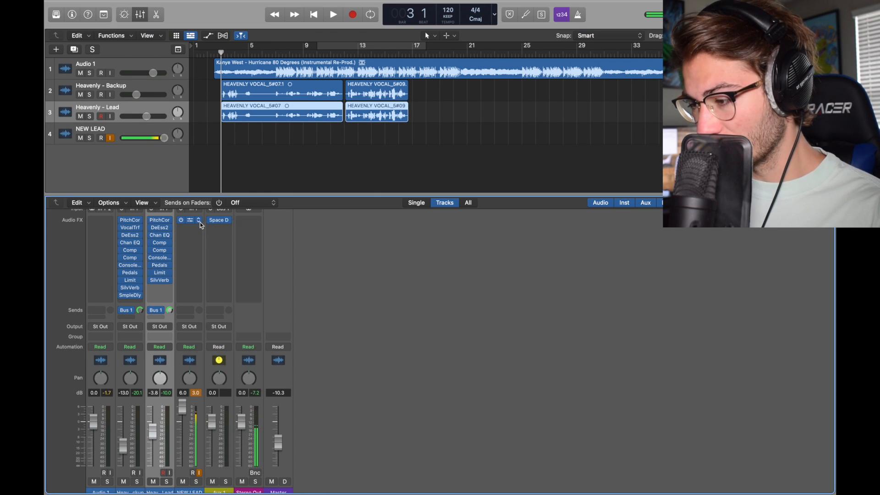
left_click(200, 222)
left_click(216, 234)
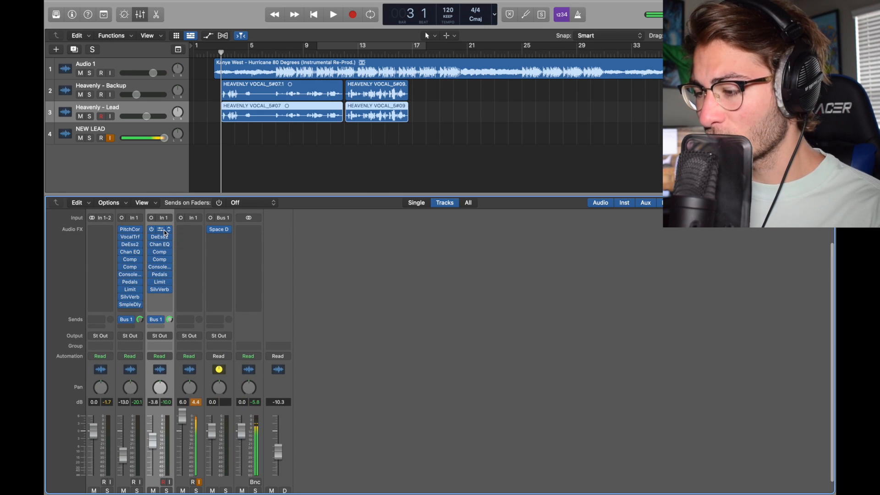
Add a mono Pitch Correction to the first effect slot of the NEW LEAD channel
left_click(189, 229)
mouse_move(225, 425)
mouse_move(293, 426)
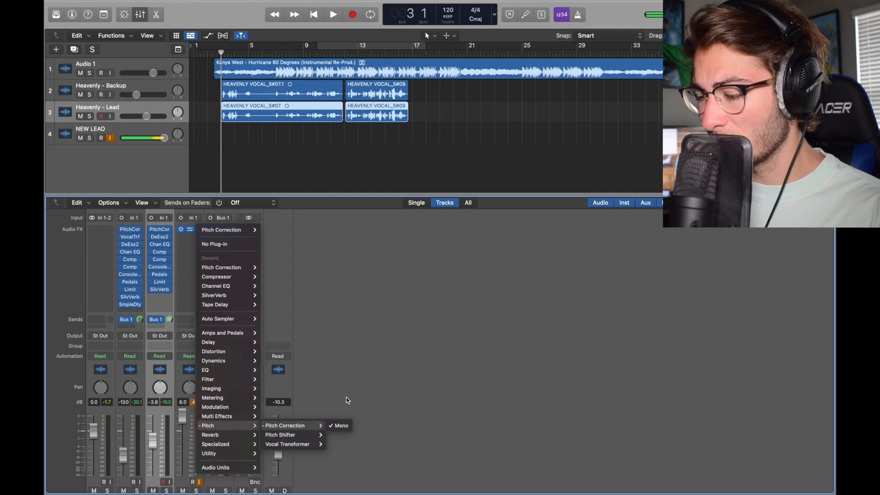
left_click(340, 425)
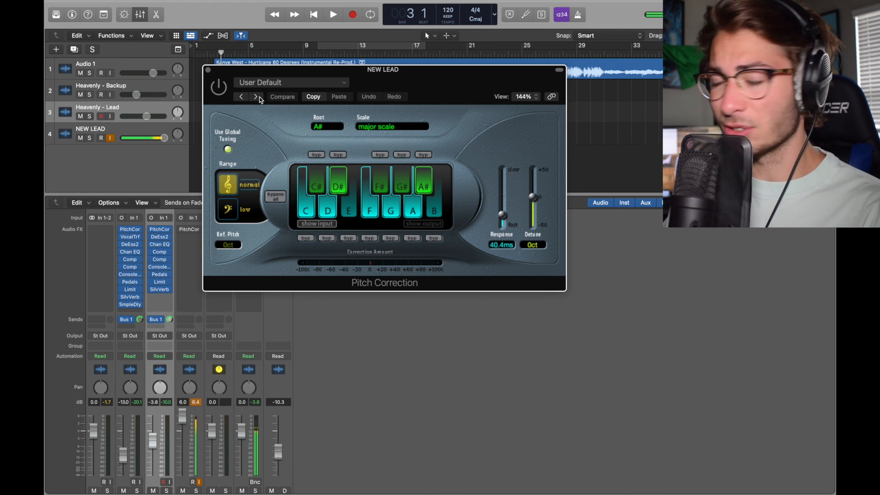
Examine the Root and Scale settings of NEW LEAD's Pitch Correction and close the plug-in window
left_click(392, 126)
left_click(392, 127)
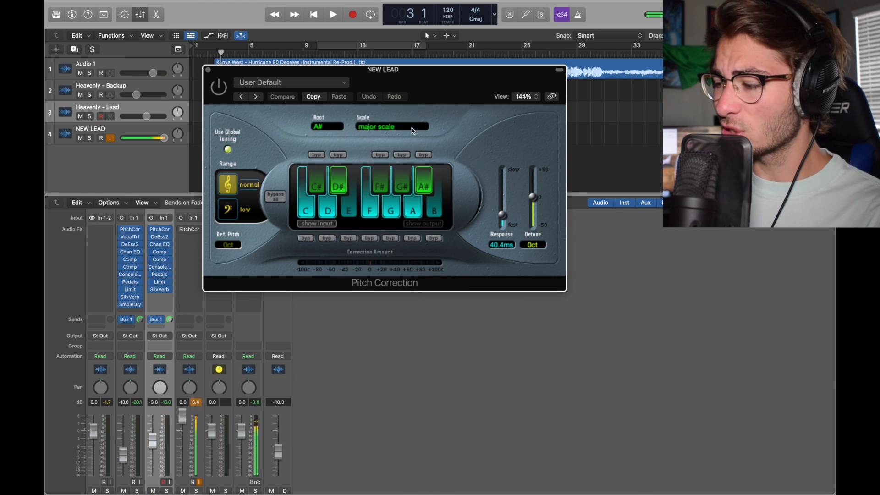
left_click(392, 128)
left_click(335, 154)
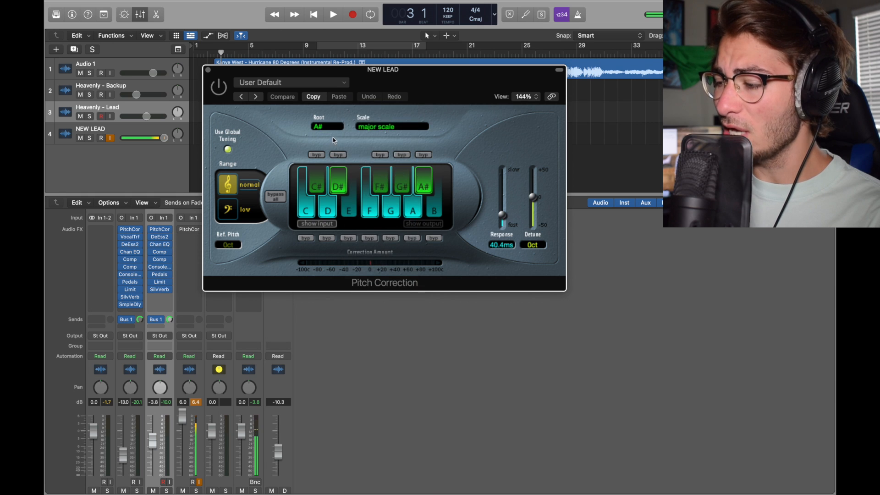
left_click(333, 130)
left_click(471, 114)
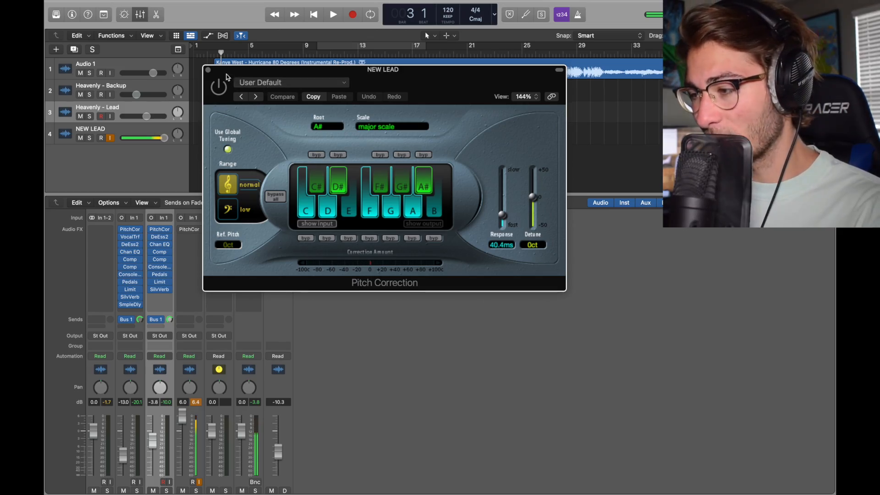
left_click(219, 86)
left_click(208, 70)
Mute the Heavenly - Lead track and add a mono DeEsser 2 below Pitch Correction on the NEW LEAD channel
left_click(81, 116)
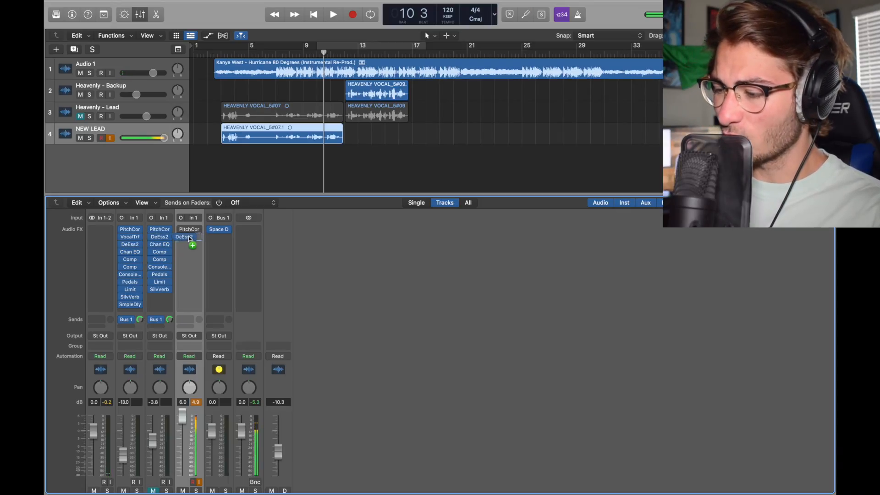
left_click(191, 239)
mouse_move(214, 368)
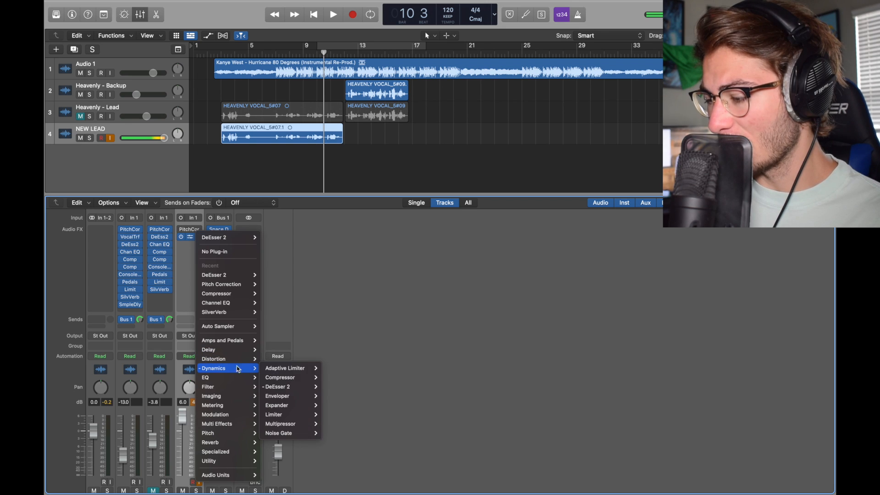
mouse_move(278, 387)
left_click(334, 386)
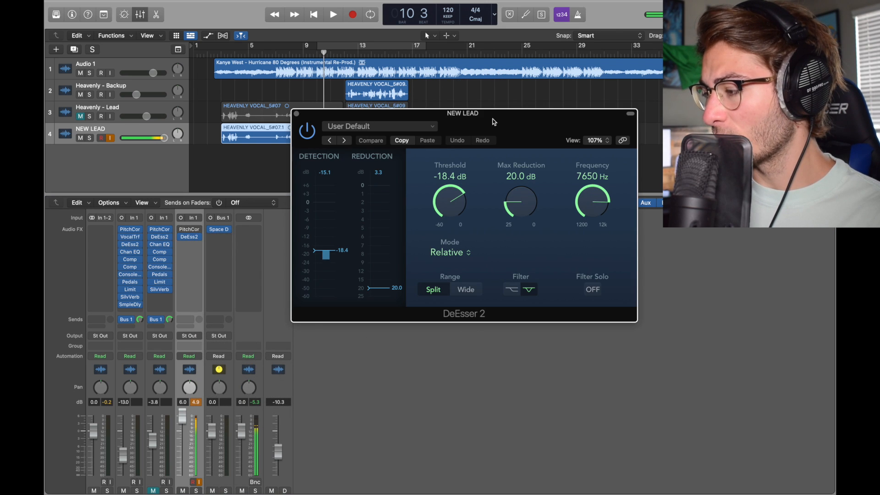
left_click_drag(494, 122, 383, 86)
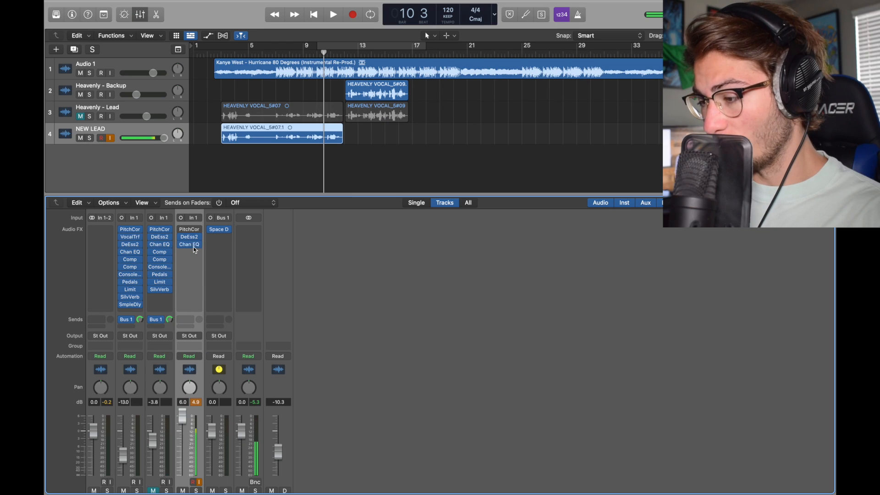
Add a mono Channel EQ below DeEsser 2 on the NEW LEAD channel and inspect its EQ curve
left_click(194, 250)
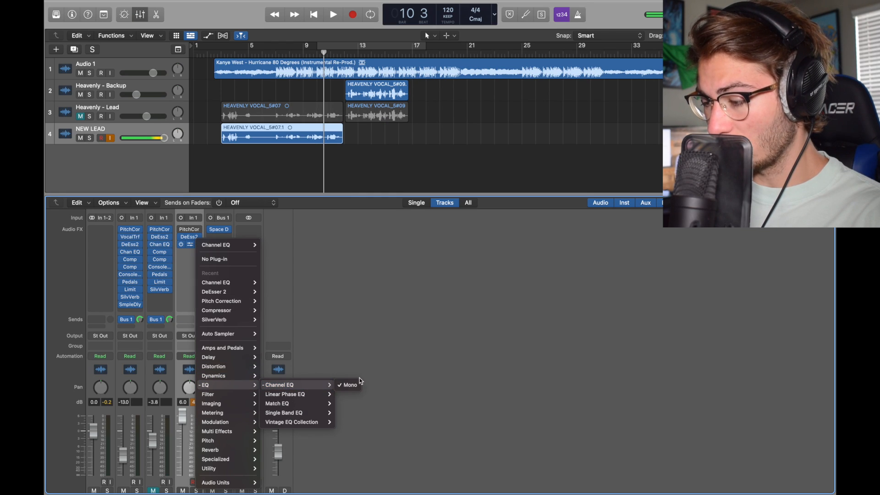
left_click(360, 383)
left_click(190, 247)
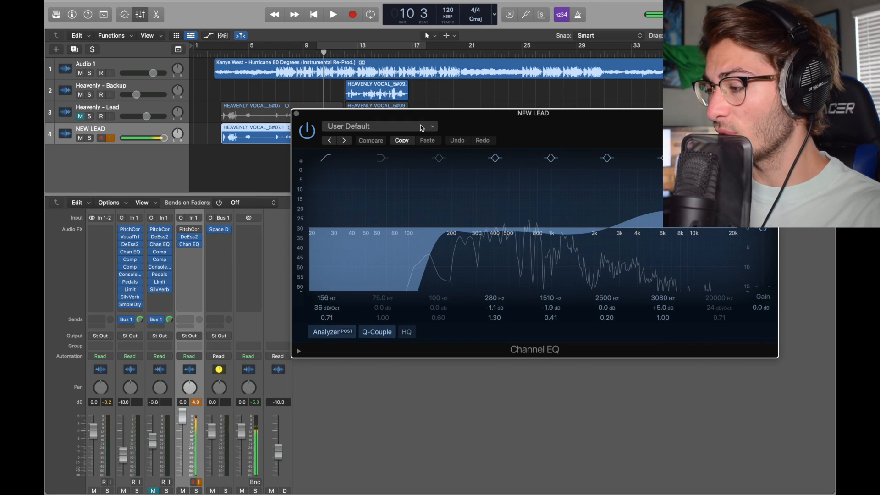
left_click_drag(477, 118, 337, 83)
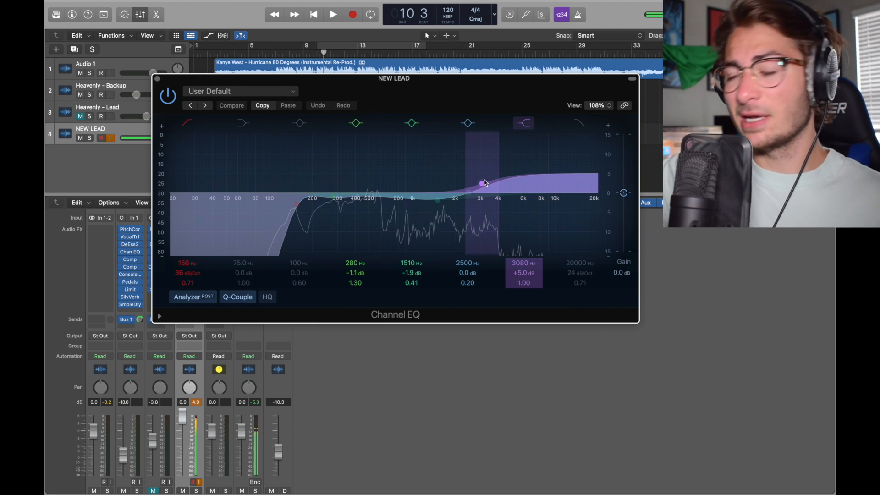
left_click(157, 79)
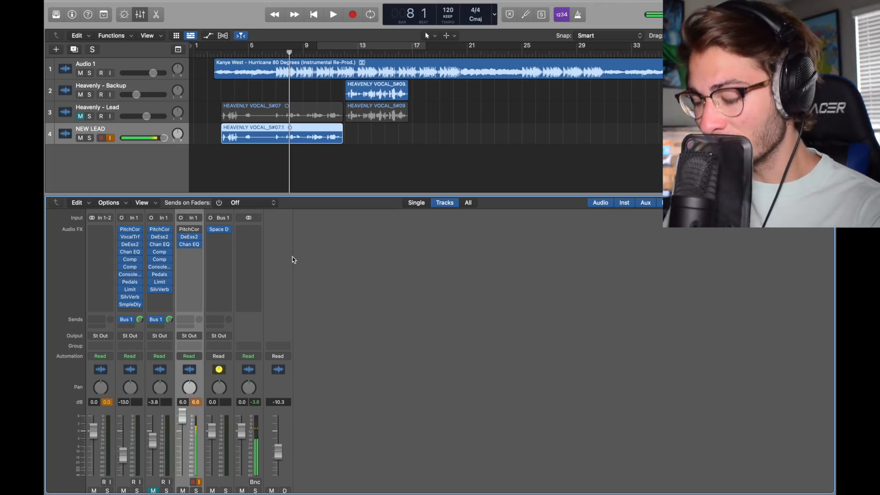
Add a mono Platinum Digital Compressor below NEW LEAD's Channel EQ and inspect its ratio, threshold, attack and release
left_click(189, 252)
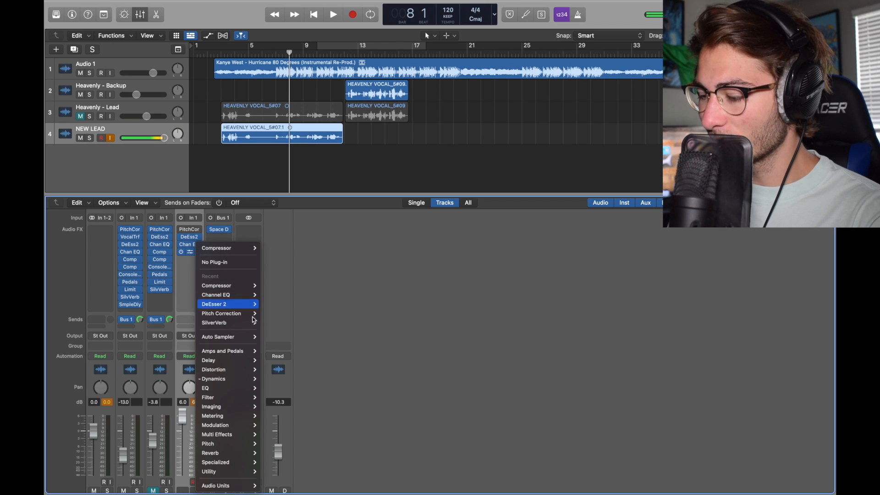
mouse_move(235, 381)
mouse_move(289, 396)
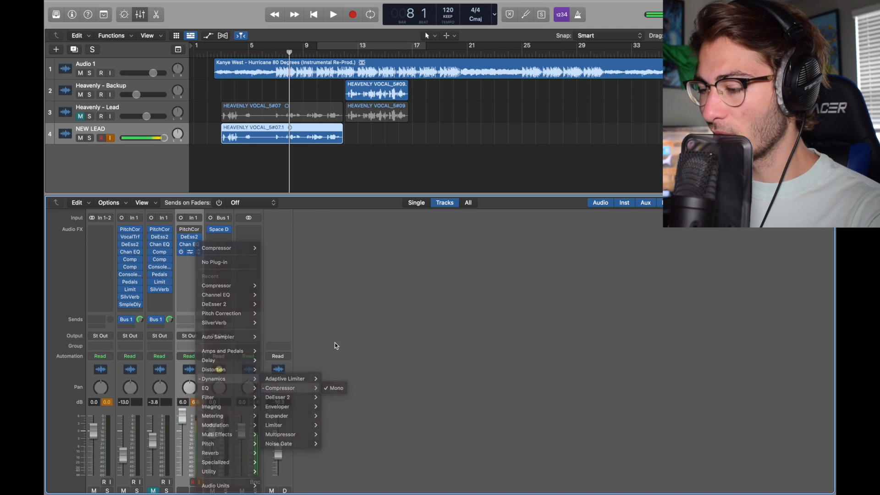
left_click(334, 388)
left_click_drag(521, 128, 314, 60)
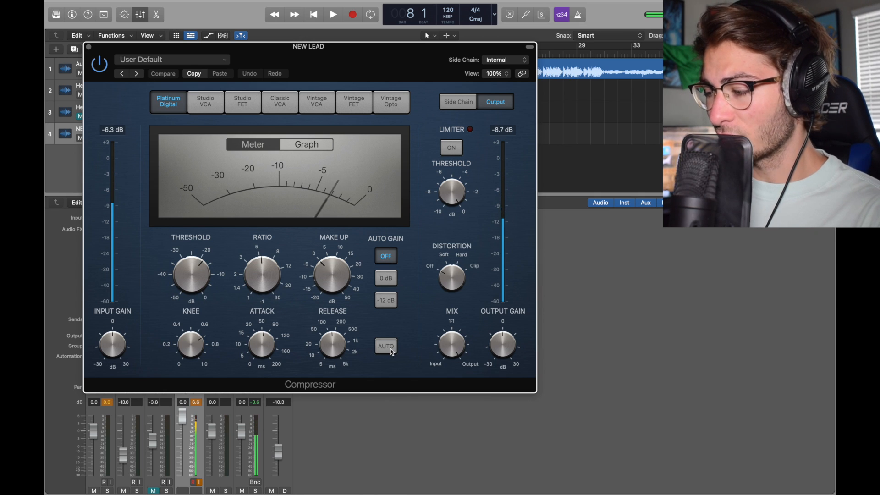
left_click(260, 278)
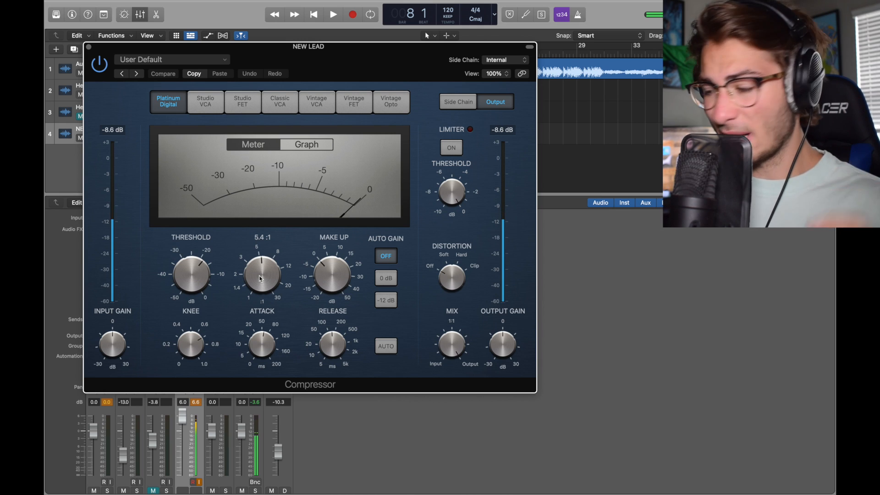
mouse_move(186, 274)
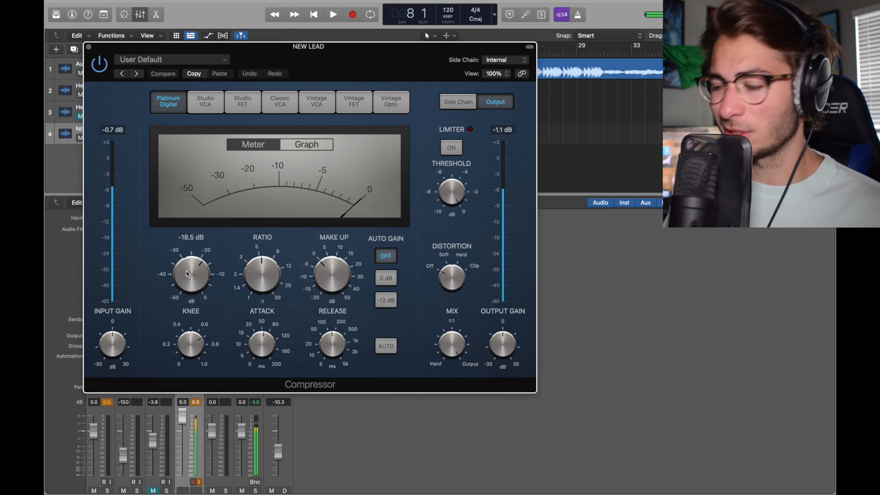
mouse_move(264, 352)
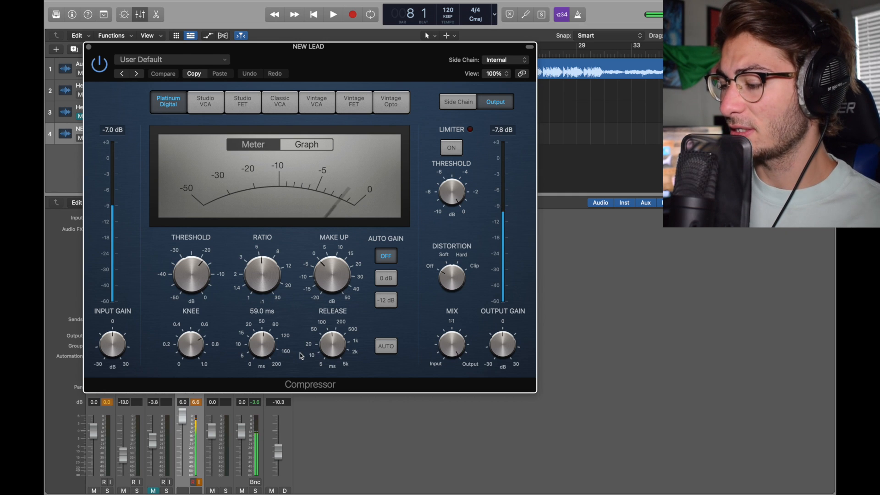
mouse_move(328, 350)
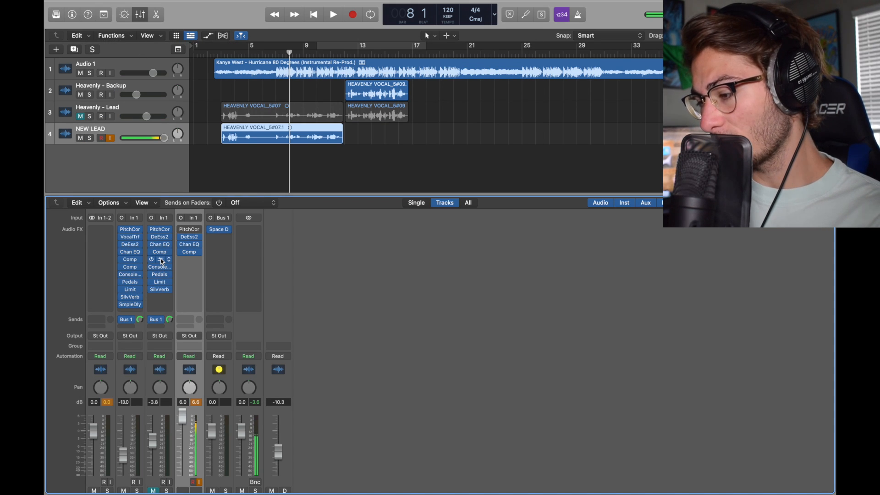
Add a second mono Compressor, the Vintage FET model, below the first one on NEW LEAD and inspect its settings
left_click(199, 260)
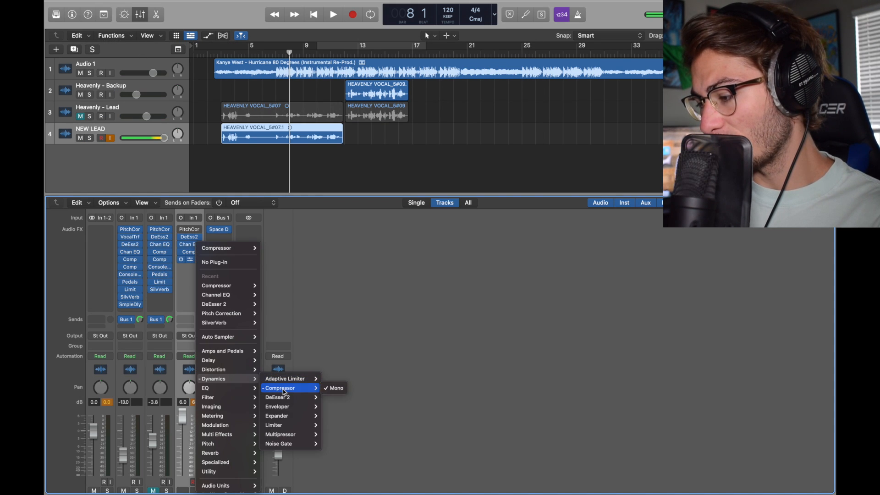
left_click(333, 341)
left_click(189, 260)
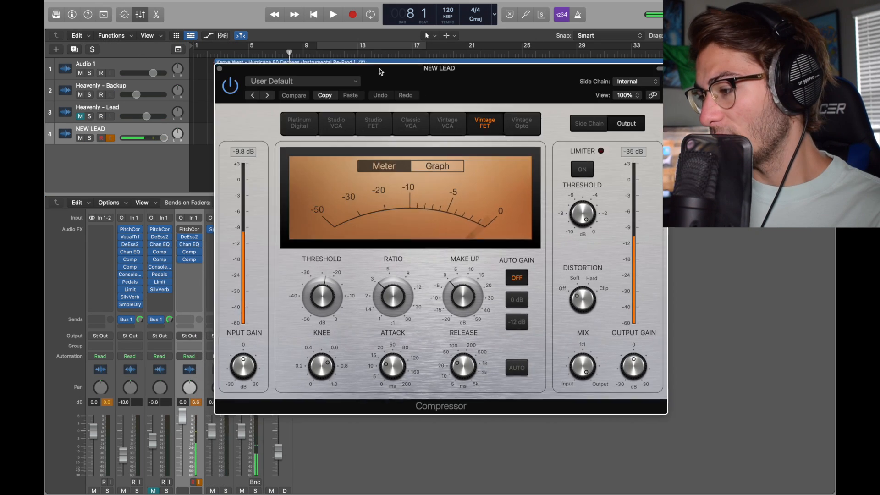
left_click_drag(380, 72, 301, 69)
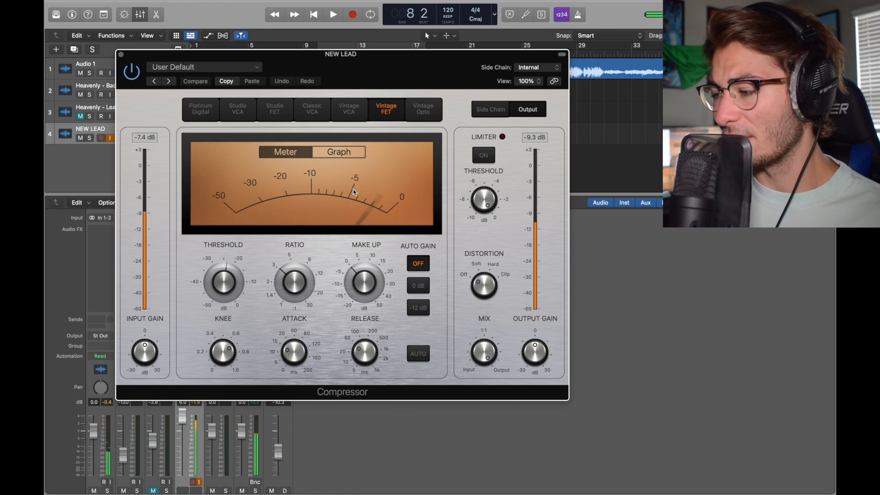
left_click(121, 55)
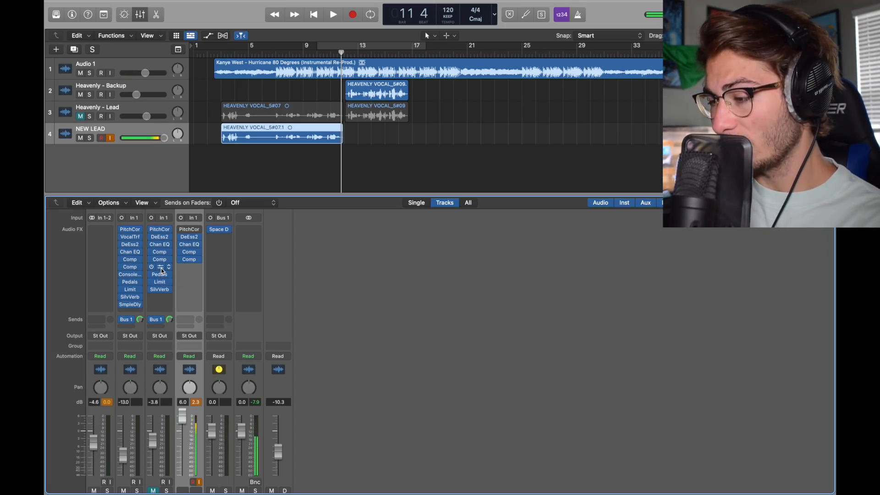
Add a mono Vintage Console EQ below the second Compressor on NEW LEAD and inspect its gain, frequency and drive settings
left_click(197, 268)
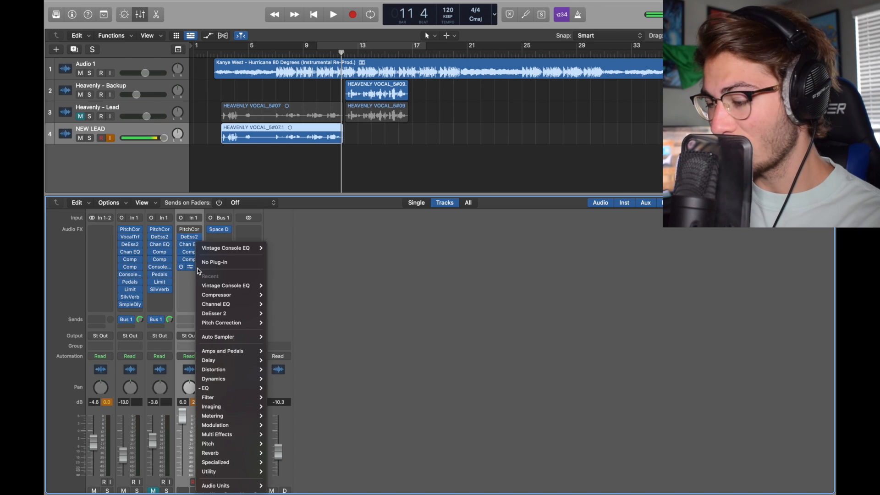
mouse_move(238, 388)
mouse_move(321, 425)
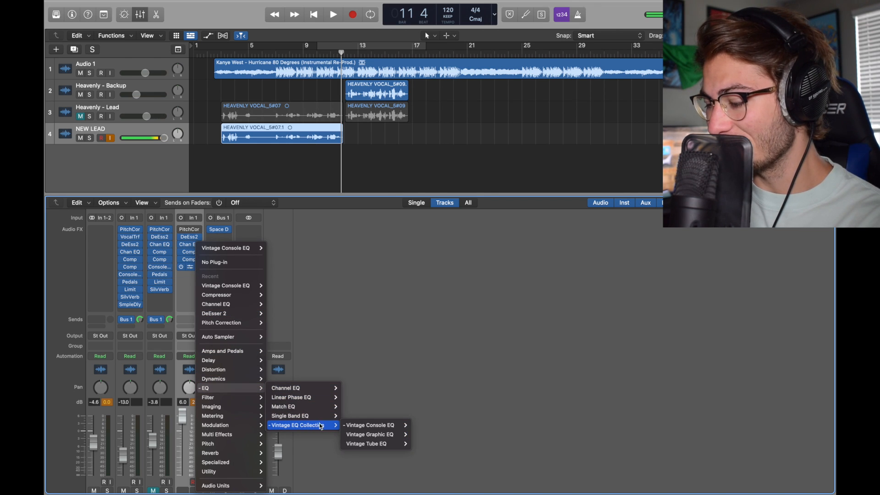
mouse_move(371, 425)
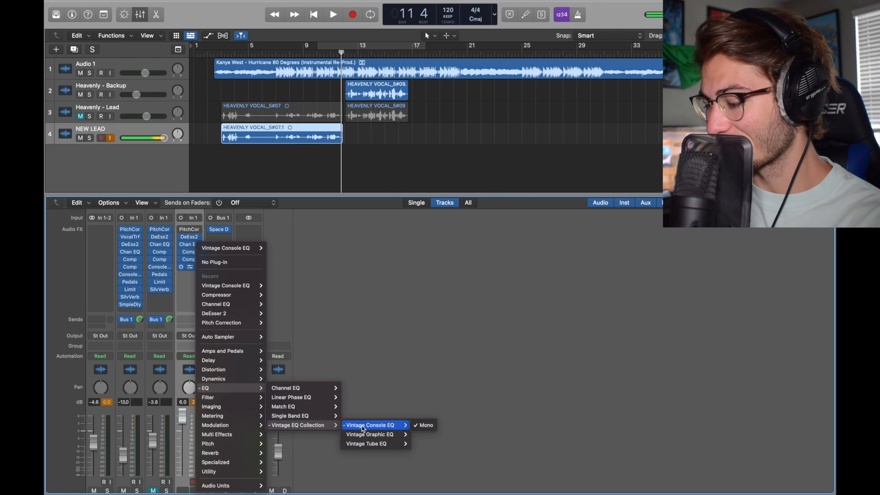
left_click(423, 425)
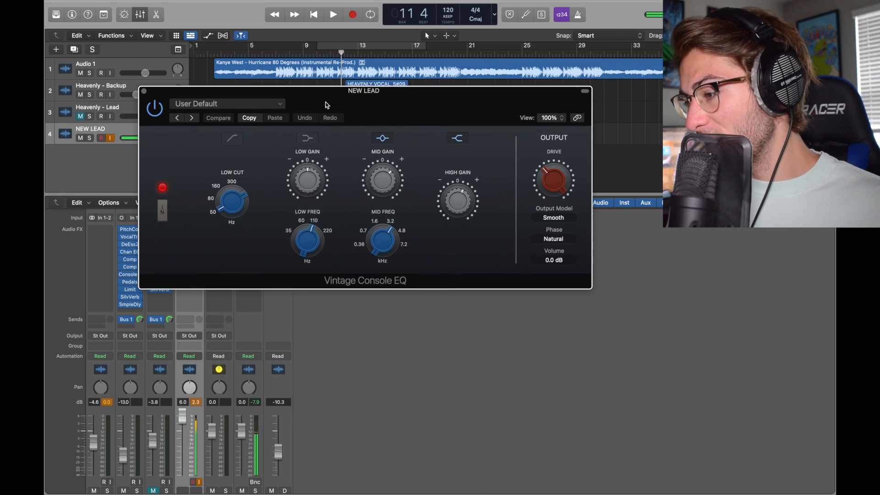
left_click_drag(327, 105, 291, 93)
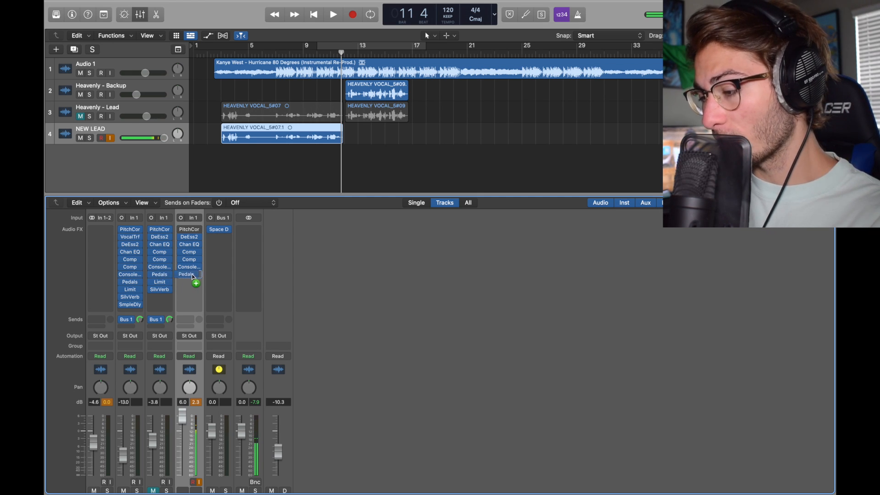
Add a Pedalboard below the Vintage Console EQ on NEW LEAD and inspect the Squash Compressor pedal's sustain, level and attack
left_click(199, 276)
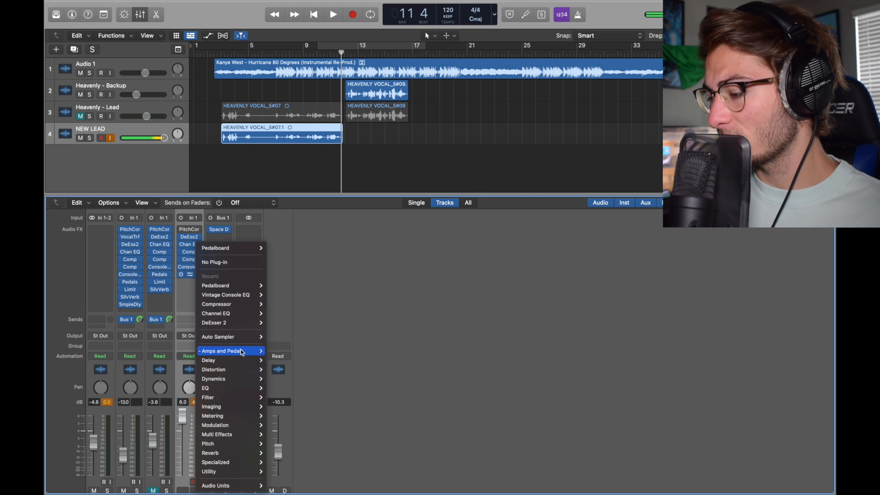
mouse_move(242, 352)
left_click(346, 369)
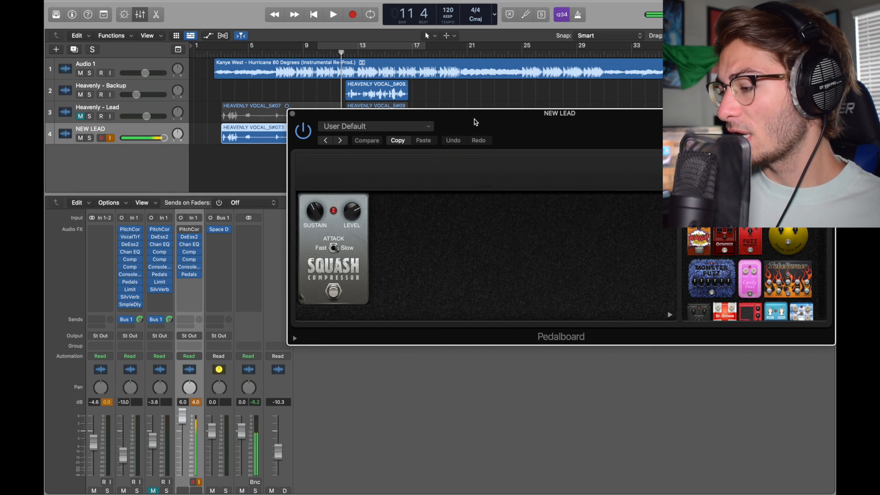
left_click_drag(474, 118, 372, 95)
scroll(667, 229, "down", 3)
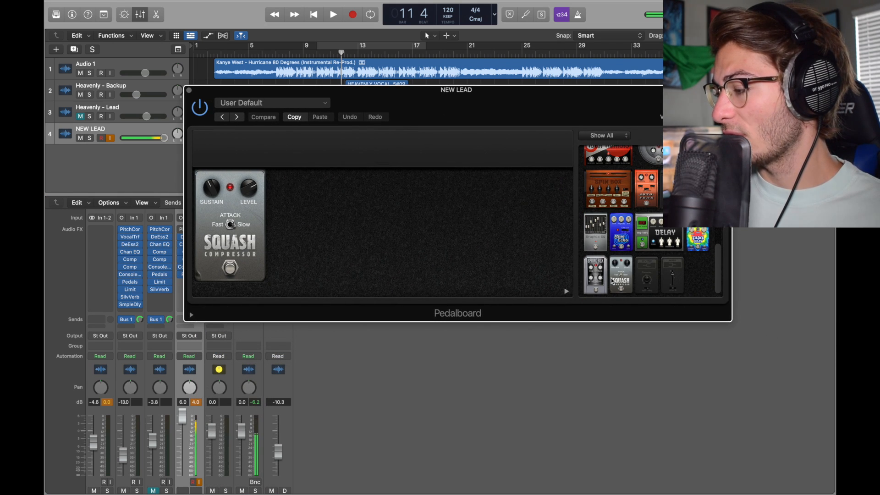
left_click_drag(621, 285, 343, 251)
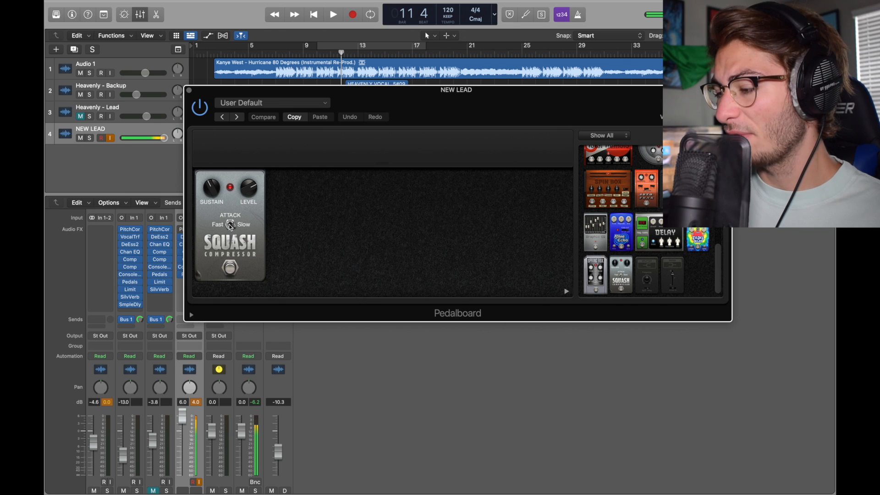
left_click_drag(214, 197, 251, 189)
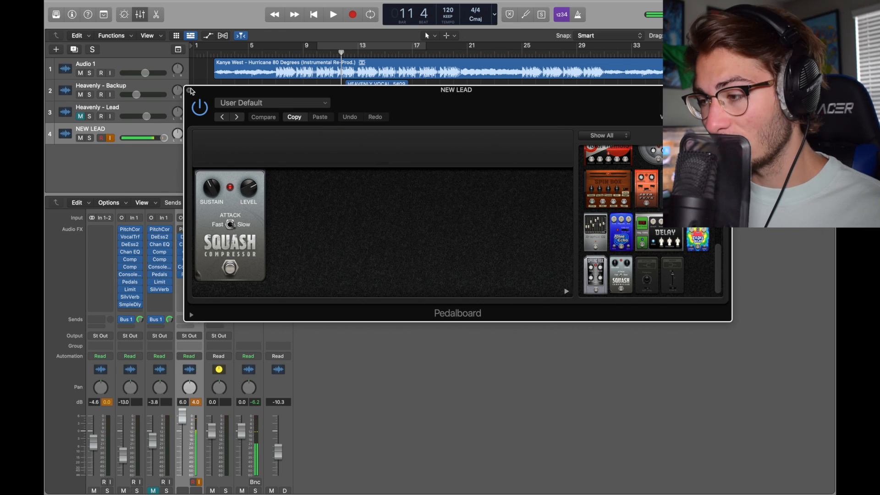
left_click(189, 91)
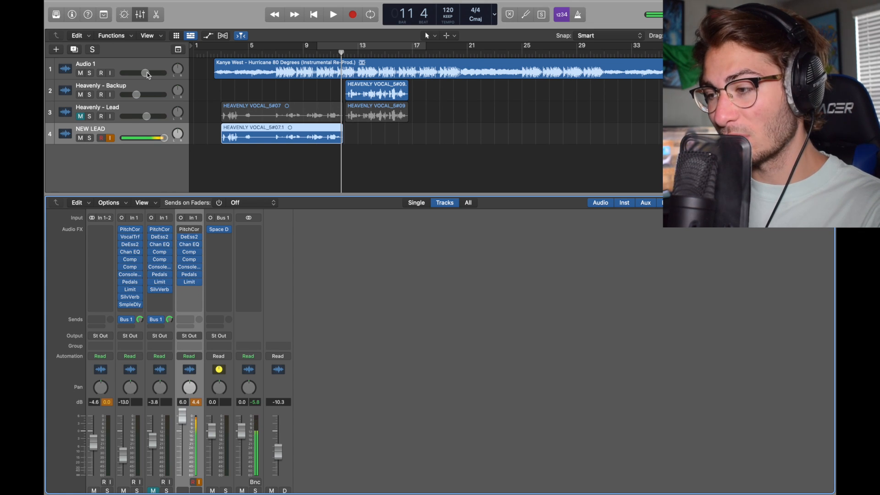
Set NEW LEAD's volume to 0.2 dB, and load a Limiter below the Pedalboard and inspect its settings
left_click_drag(167, 143, 158, 140)
left_click(193, 282)
mouse_move(232, 379)
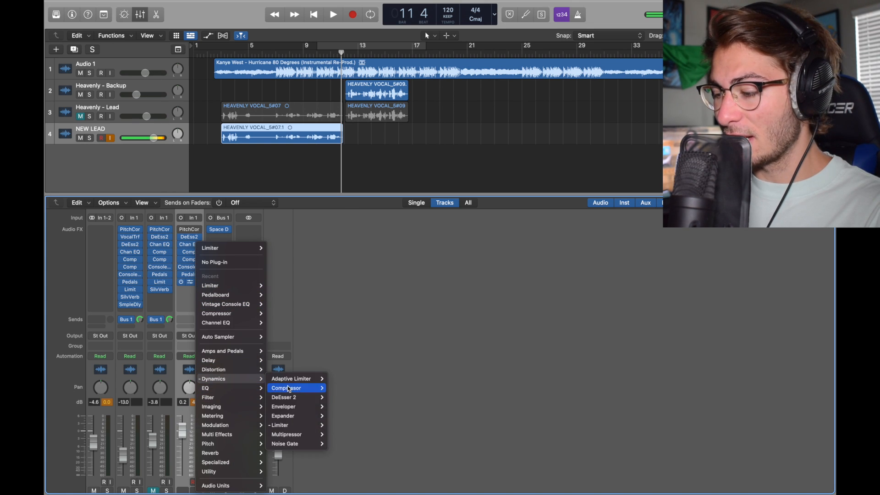
left_click(358, 372)
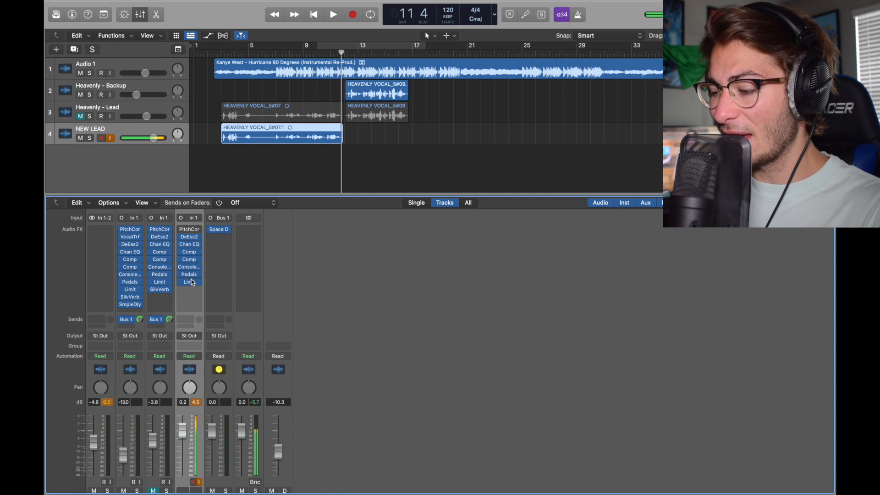
left_click(193, 283)
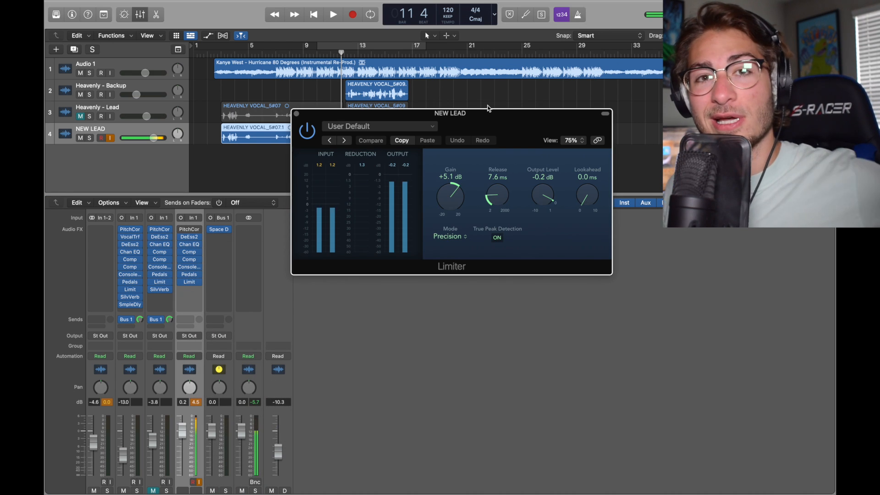
left_click_drag(489, 112, 368, 105)
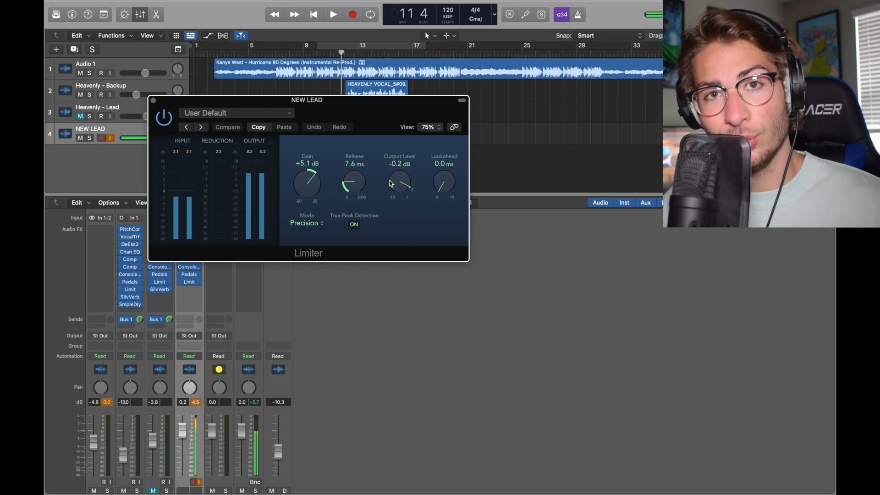
left_click(153, 100)
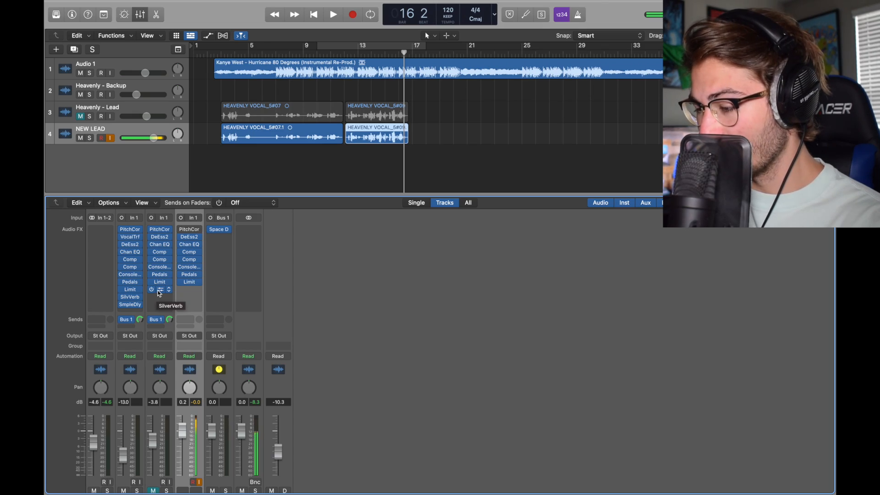
Add a stereo SilverVerb below the Limiter on NEW LEAD and inspect its room and output settings
left_click(188, 289)
mouse_move(239, 453)
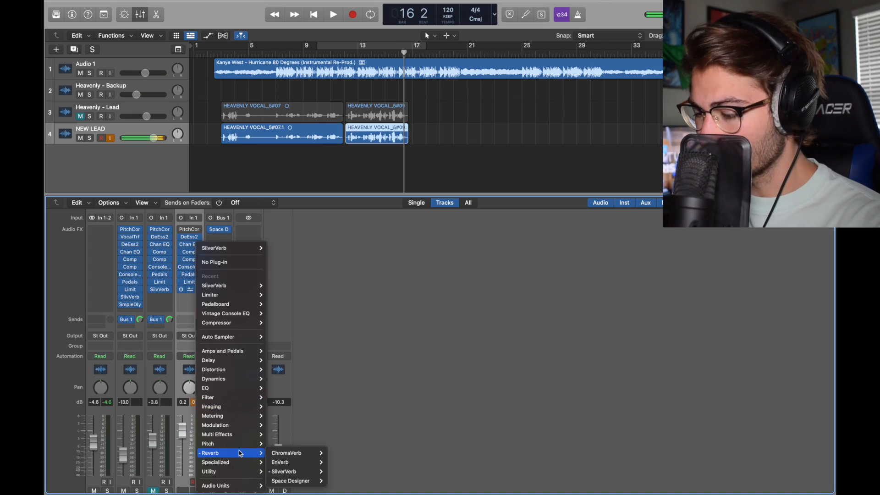
mouse_move(294, 472)
left_click(344, 486)
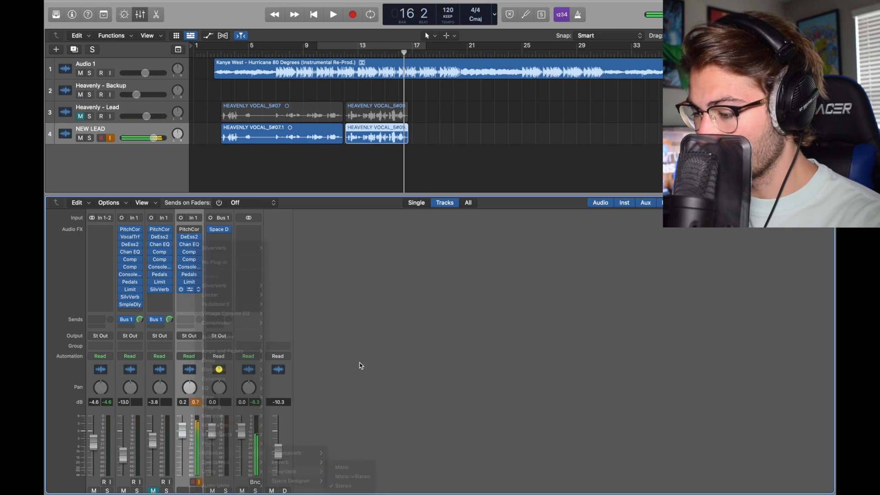
left_click(191, 291)
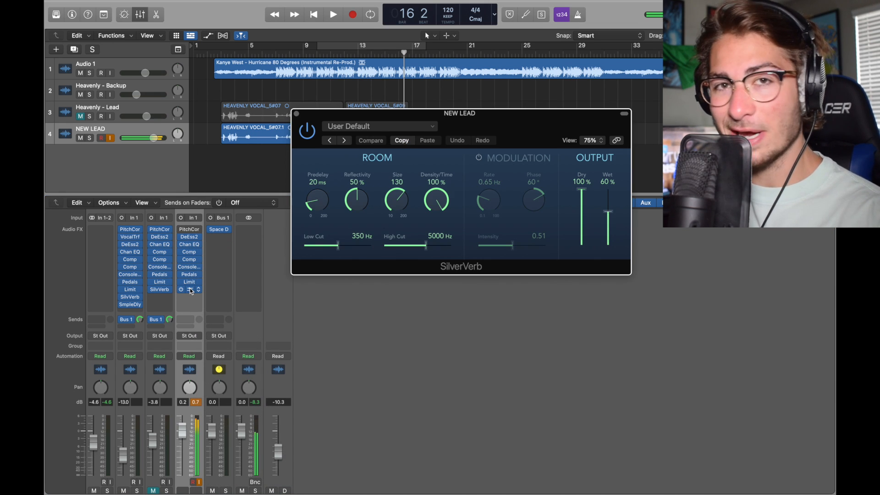
left_click_drag(437, 122, 276, 85)
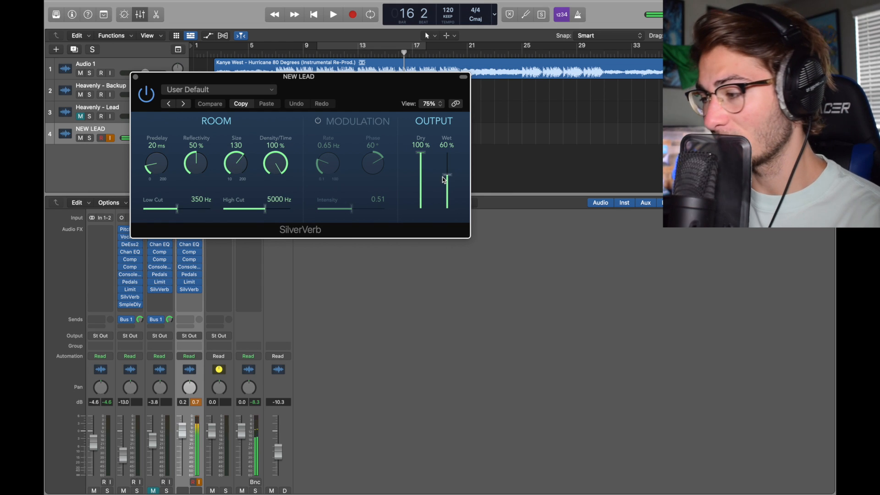
Try SilverVerb's wet level and switch its modulation on and off, and close the plug-in window
mouse_move(443, 178)
left_mouse_down()
mouse_move(444, 143)
mouse_move(444, 175)
left_mouse_up()
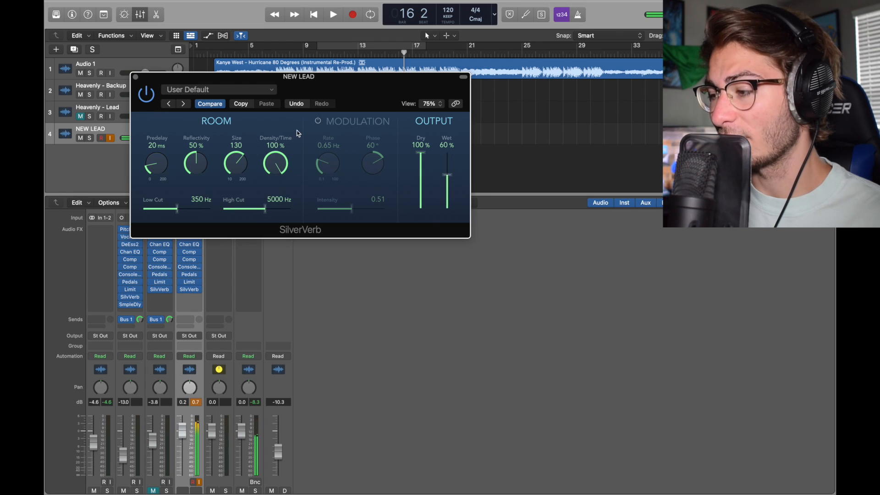
left_click(321, 121)
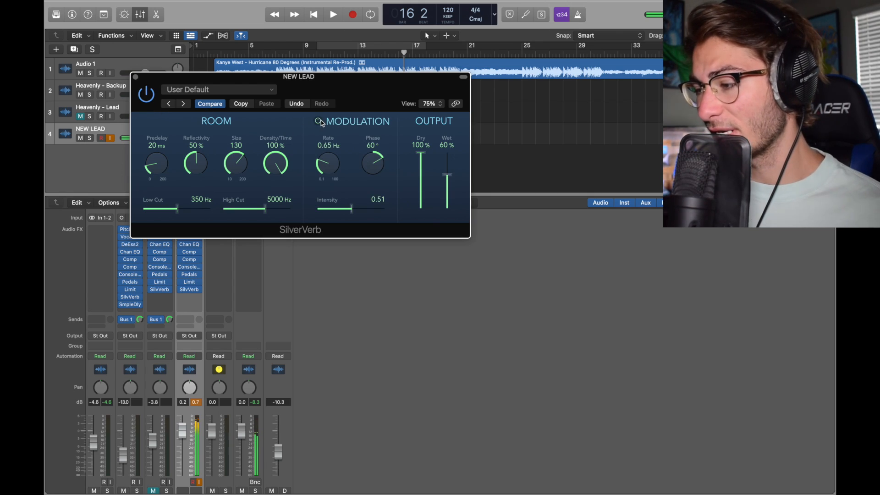
left_click(320, 121)
left_click(136, 77)
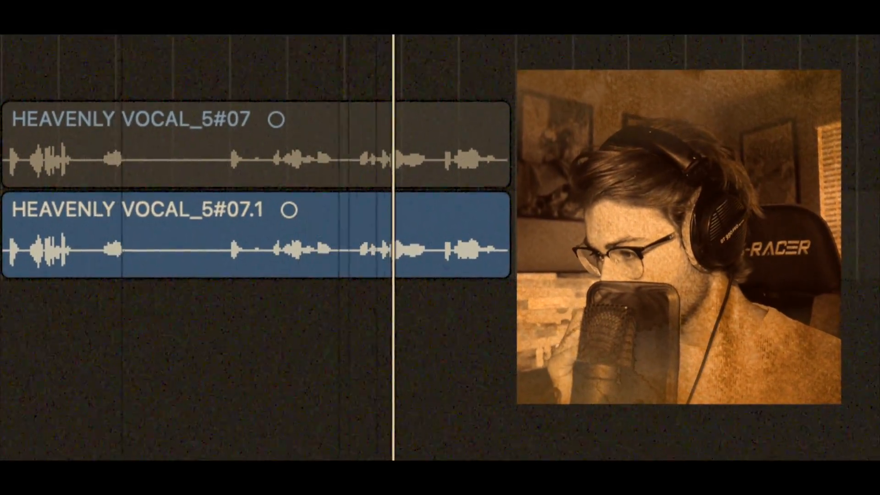
Add a send from NEW LEAD to Bus 1, which feeds Aux 1
left_click(186, 321)
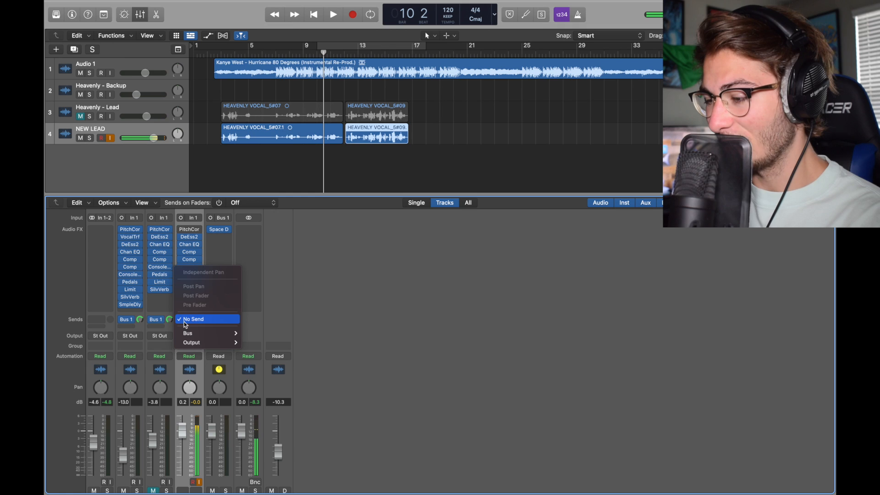
mouse_move(188, 333)
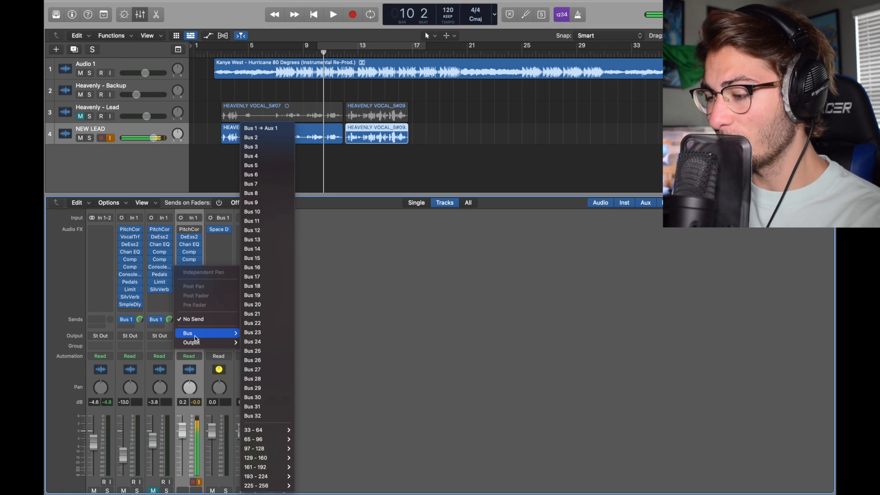
left_click(265, 130)
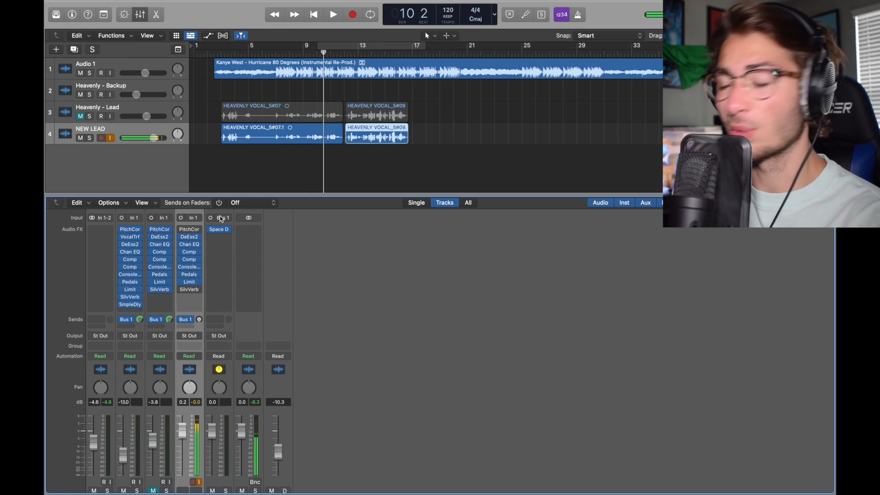
Load Space Designer in its Mono->Stereo version as the reverb on the Bus 1 aux channel
left_click(228, 229)
mouse_move(257, 434)
mouse_move(336, 463)
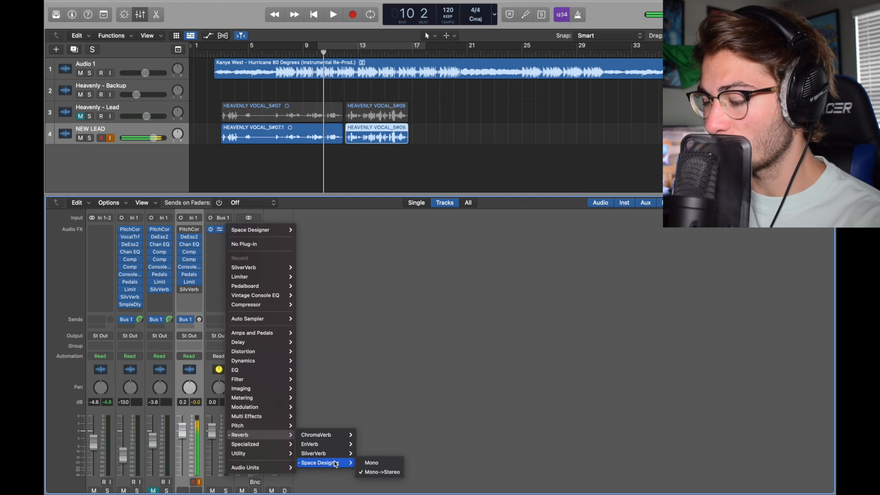
left_click(374, 472)
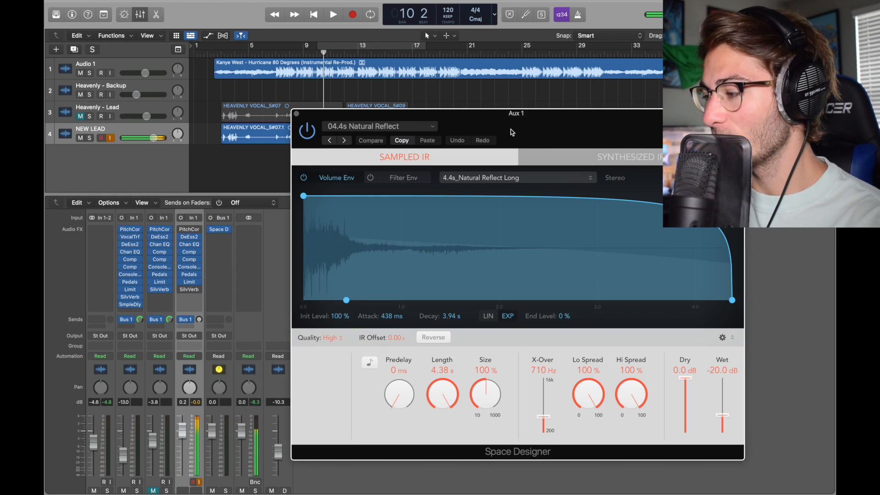
left_click_drag(512, 133, 337, 83)
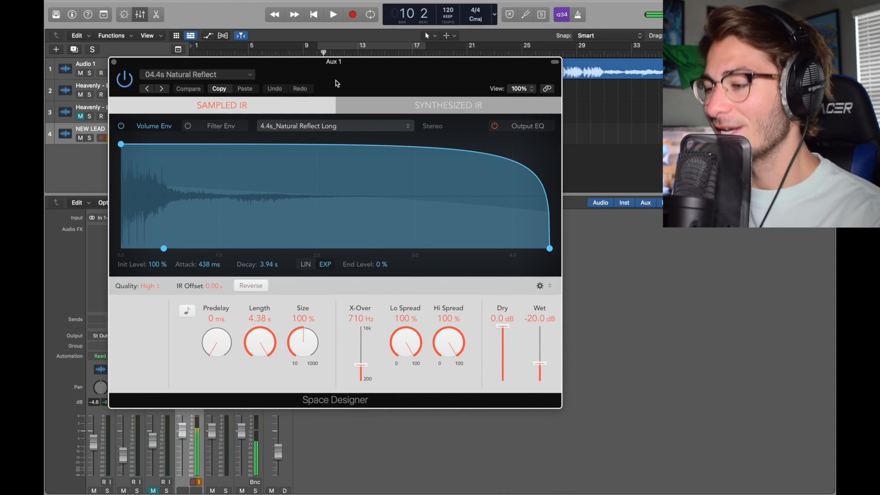
Choose the 04.4s Natural Reflect preset from the Large Spaces, Outdoor Spaces category for Aux 1's Space Designer
left_click(249, 72)
mouse_move(196, 257)
mouse_move(329, 311)
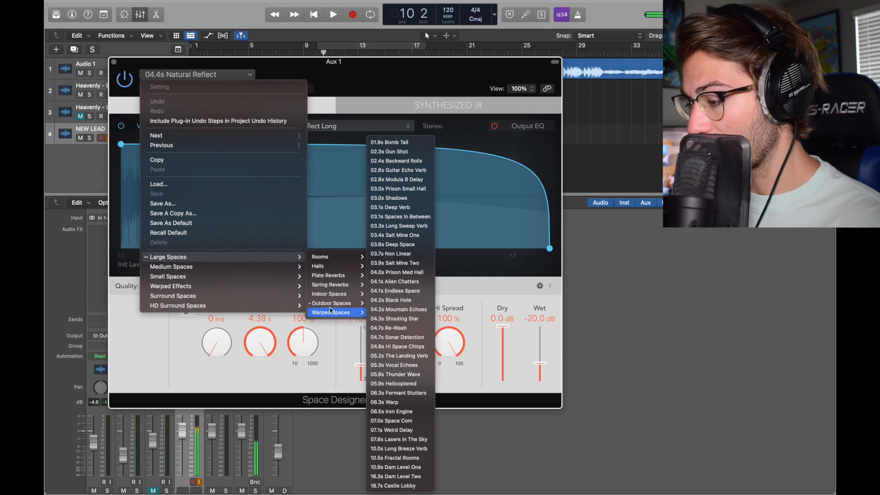
left_click(416, 405)
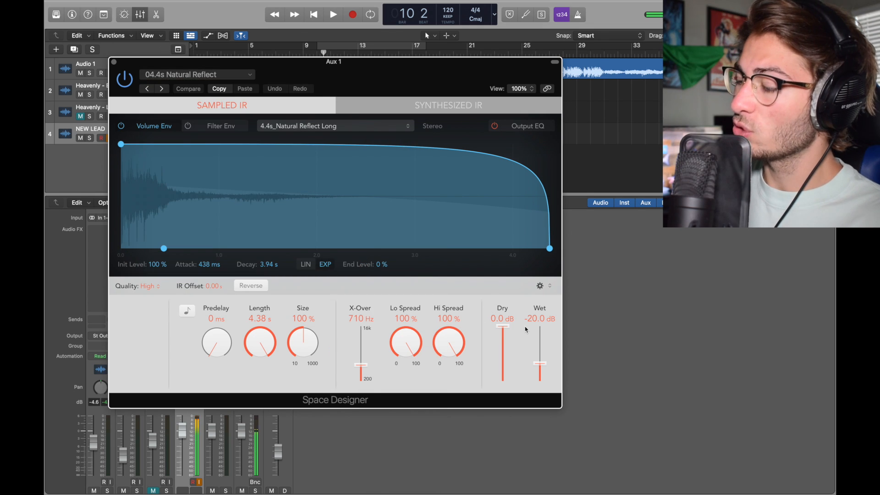
Examine Space Designer's output EQ curve and volume envelope on Aux 1, and close the plug-in window
left_click(527, 126)
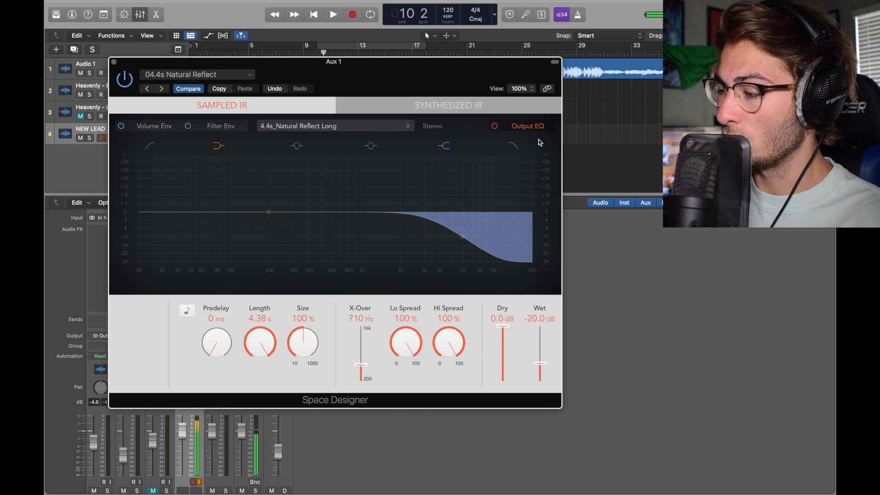
left_click(157, 127)
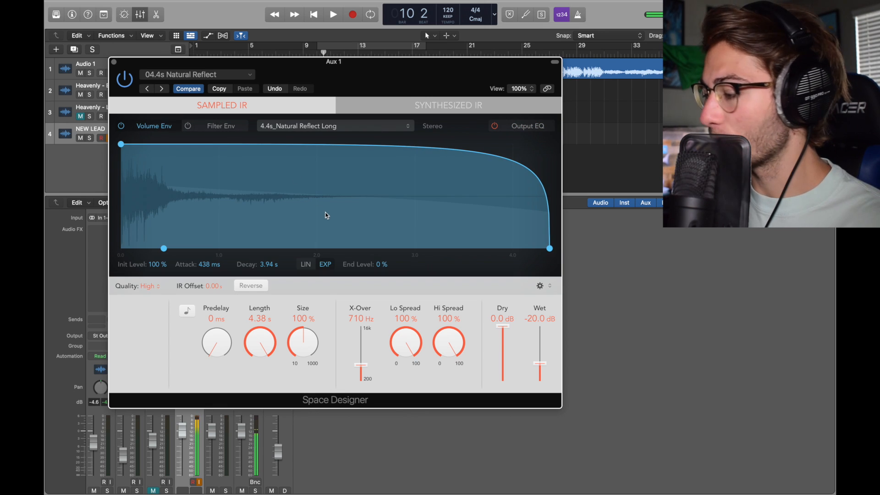
key("super+w")
Raise the level of NEW LEAD's Bus 1 send to feed the Space Designer reverb
left_click_drag(198, 323, 198, 308)
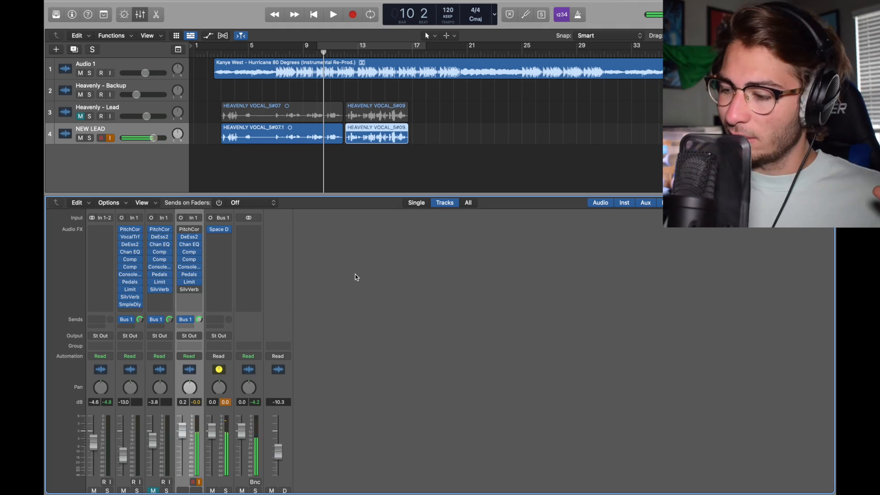
mouse_move(182, 293)
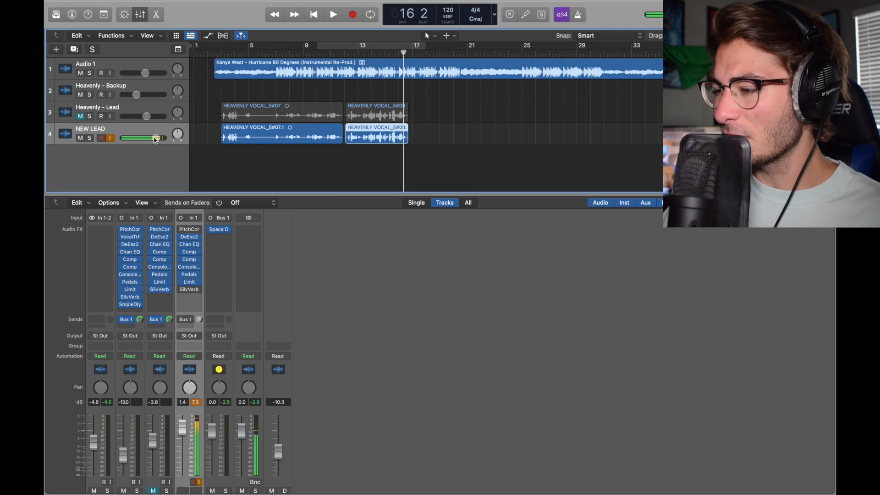
Duplicate the NEW LEAD track and copy Heavenly - Backup's mono Vocal Transformer onto the duplicate, directly after Pitch Correction, showing its settings
key("super+d")
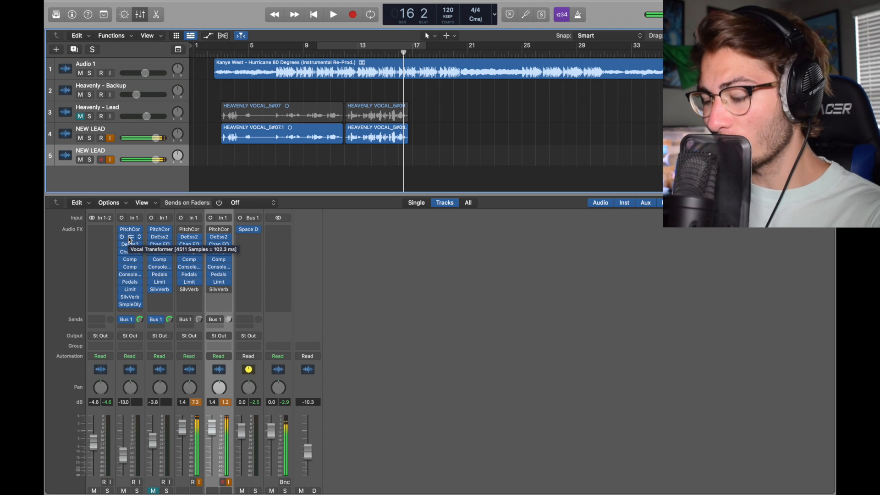
left_click_drag(130, 238, 219, 237)
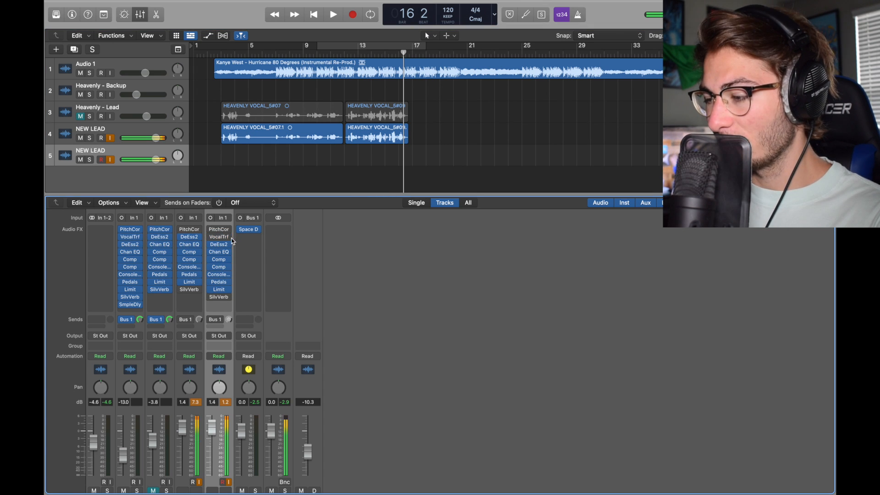
left_click(225, 238)
mouse_move(256, 423)
mouse_move(330, 443)
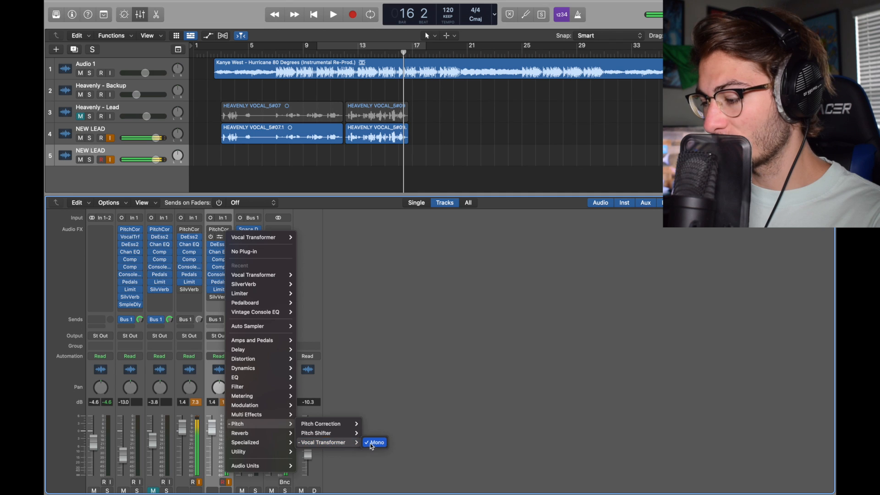
left_click(373, 442)
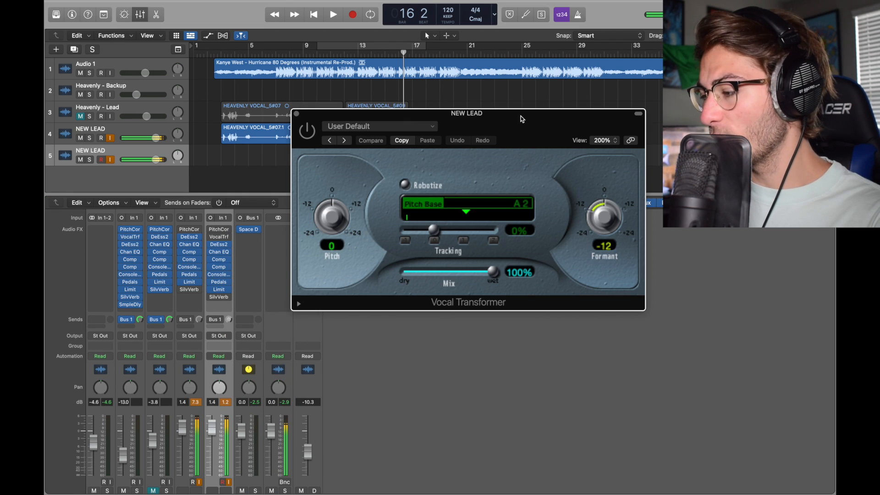
left_click_drag(520, 119, 441, 86)
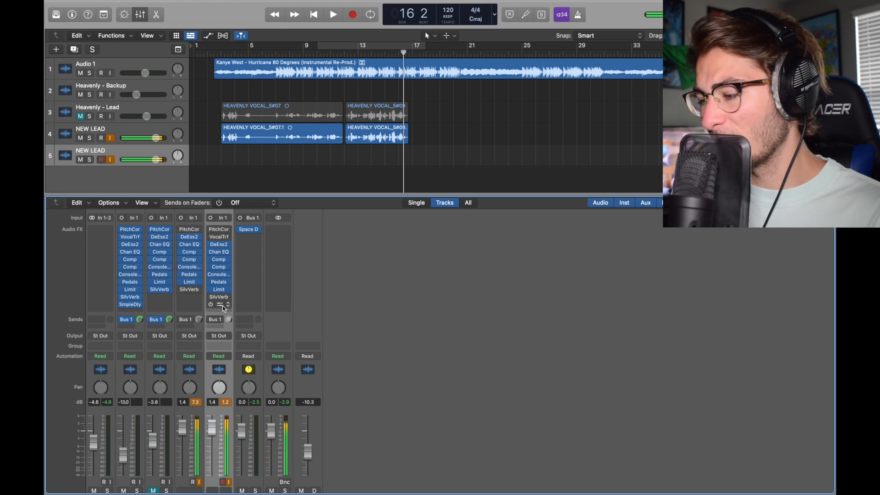
Load Sample Delay as the last effect on the duplicated NEW LEAD track, switch it on, and close its window
left_click(232, 307)
mouse_move(264, 360)
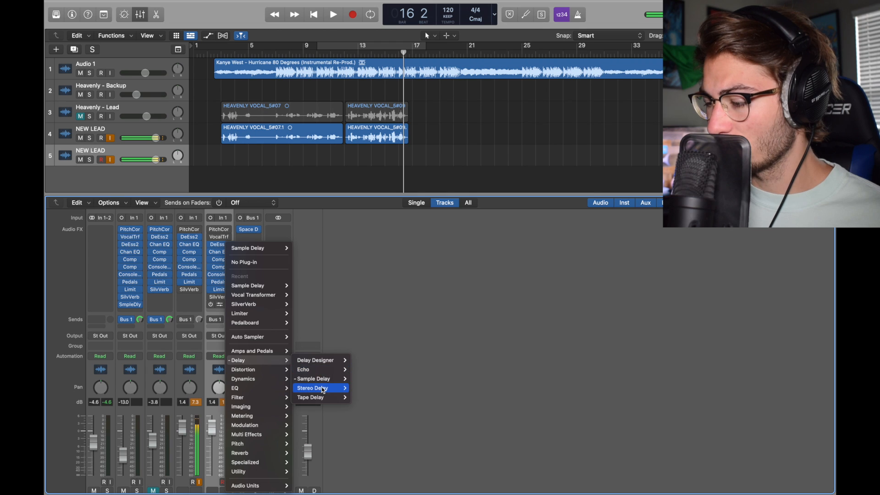
mouse_move(320, 378)
left_click(383, 389)
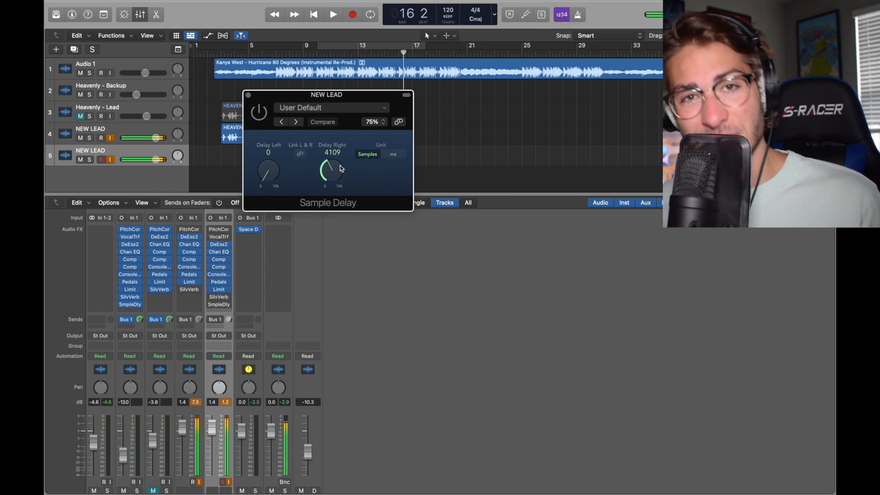
left_click(266, 114)
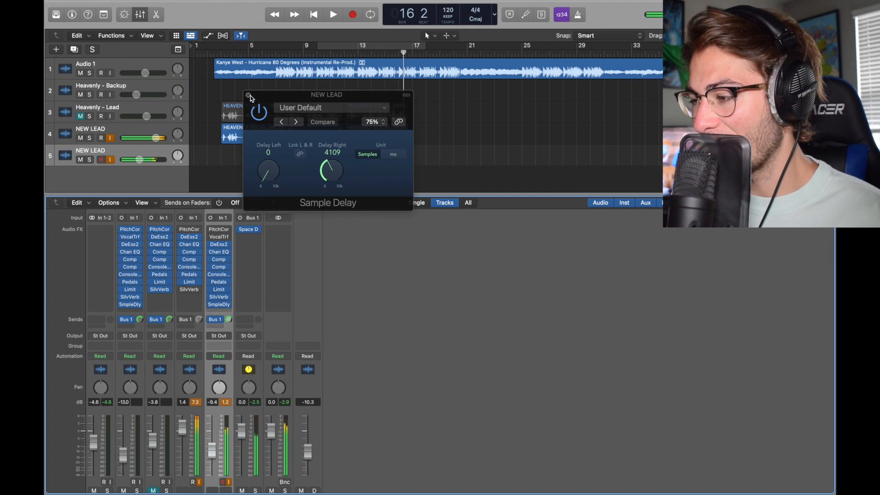
left_click(249, 96)
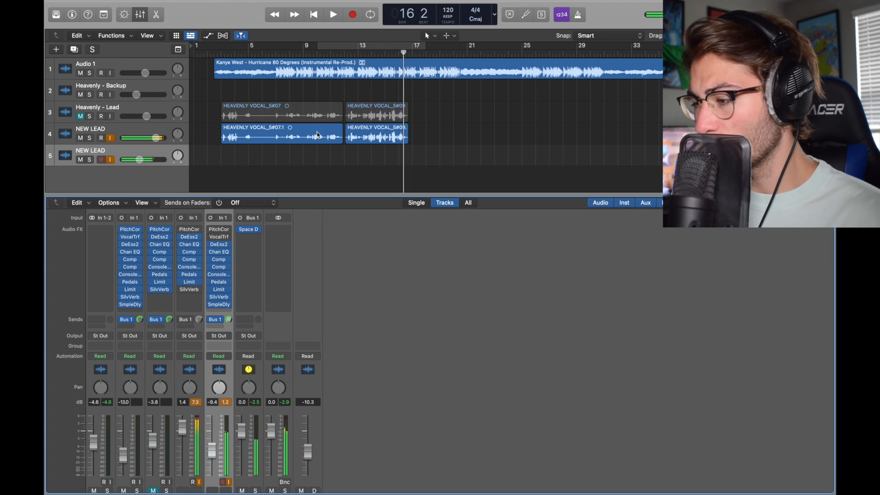
Copy both vocal regions from the original NEW LEAD track onto the duplicate below, and turn off the original's input monitoring
left_click(315, 135)
left_click(336, 146)
left_click_drag(372, 150, 328, 157)
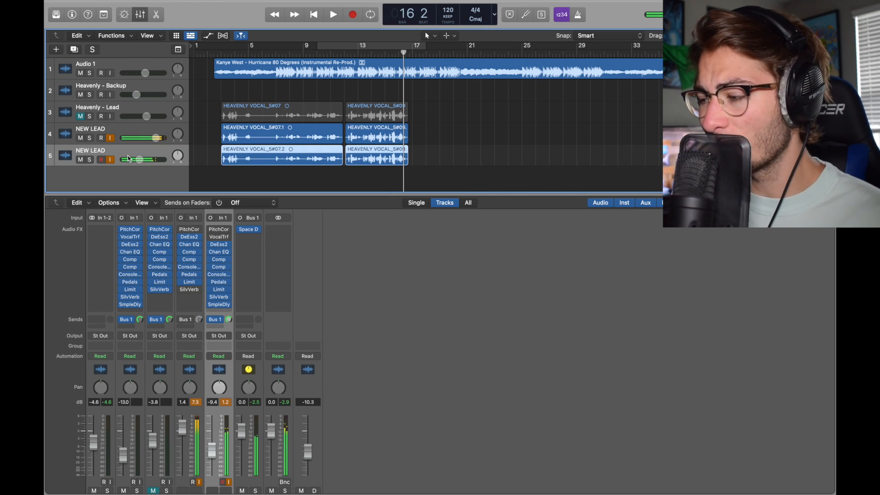
left_click(110, 138)
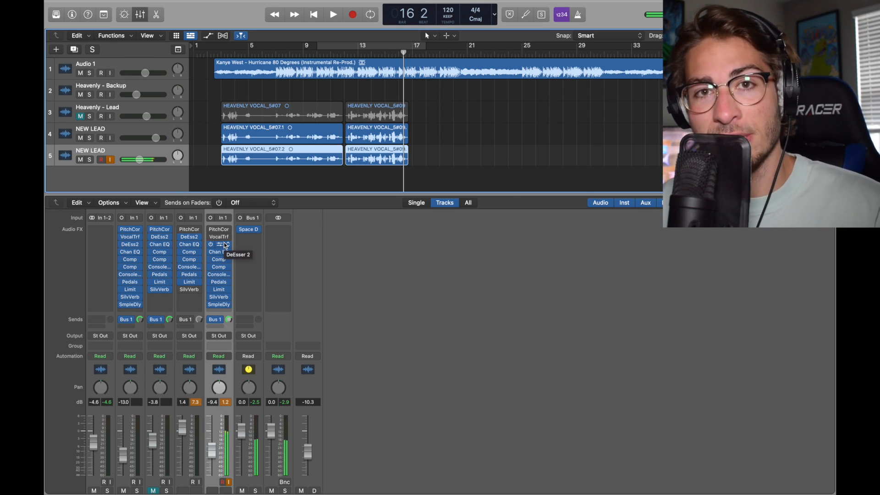
left_click(406, 296)
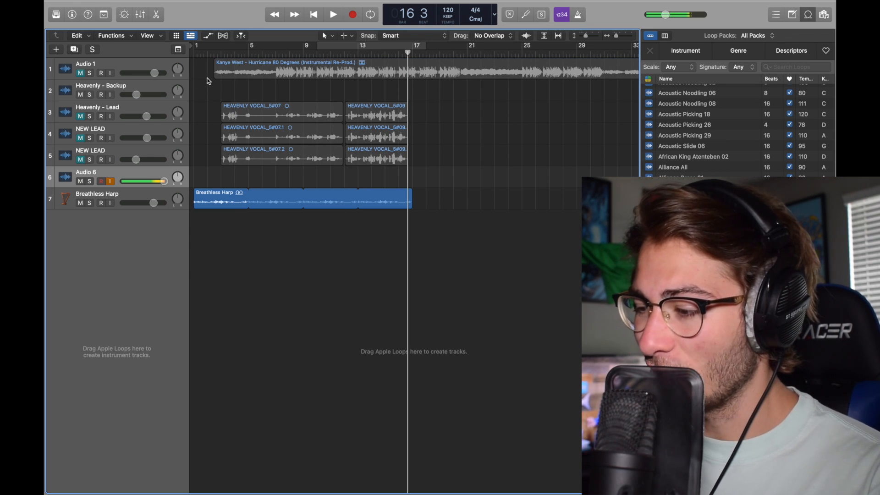
Play the project from the beginning and raise the Breathless Harp track's volume
key("Return")
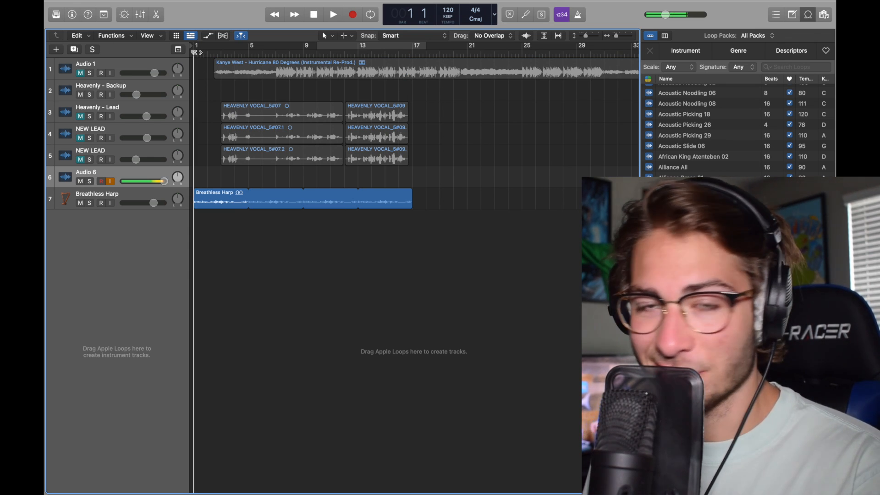
key("space")
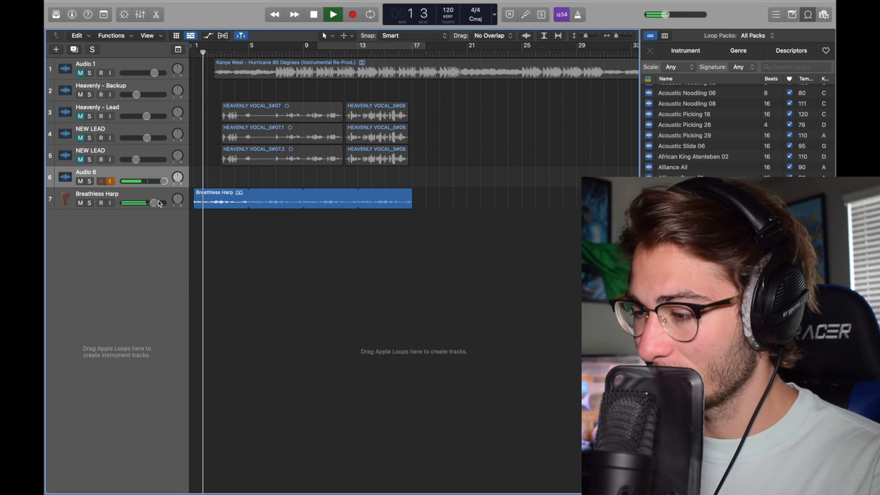
left_click_drag(159, 203, 169, 203)
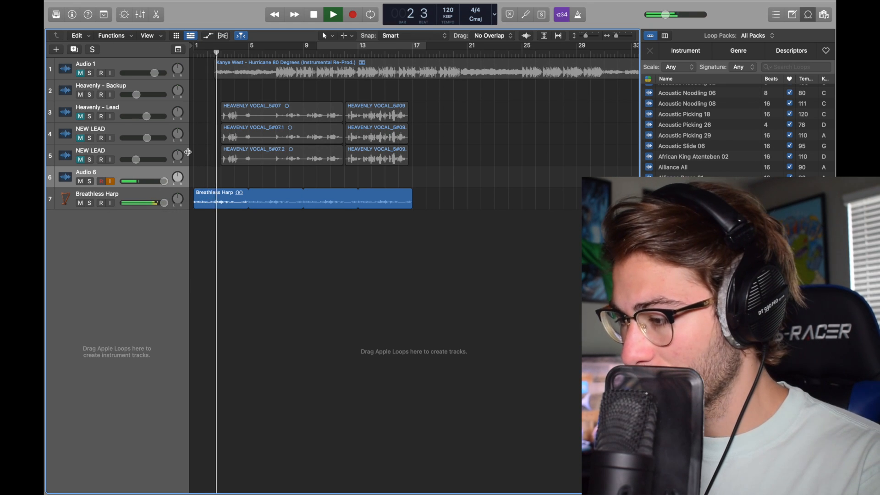